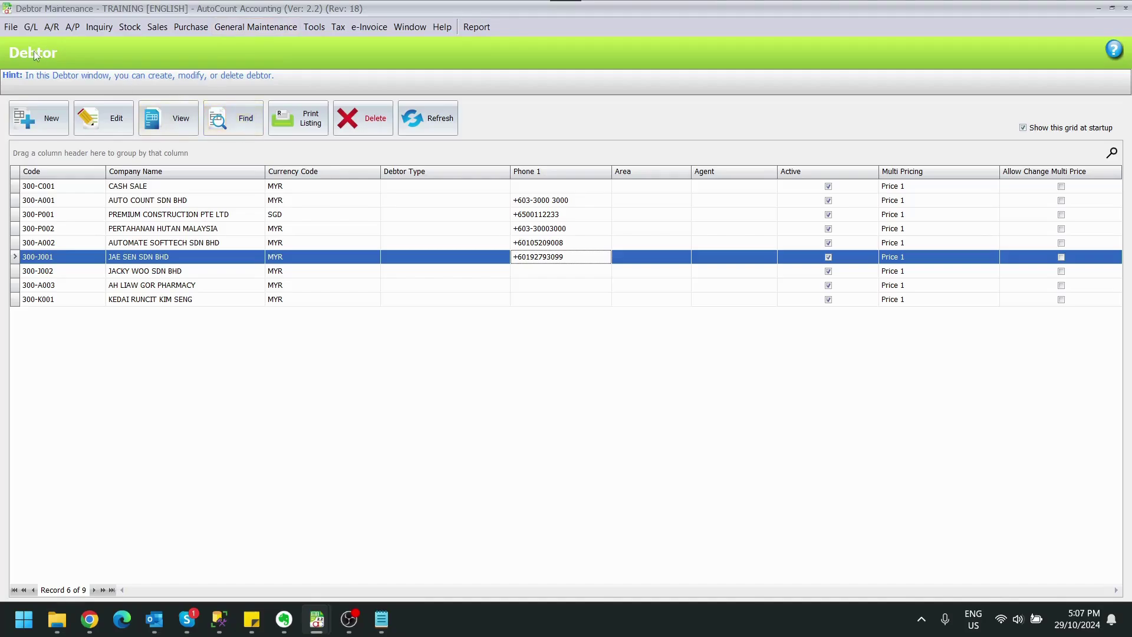
# Search all debtors, tick all nine, and run Batch Get TIN, confirming with Yes
pyautogui.click(235, 122)
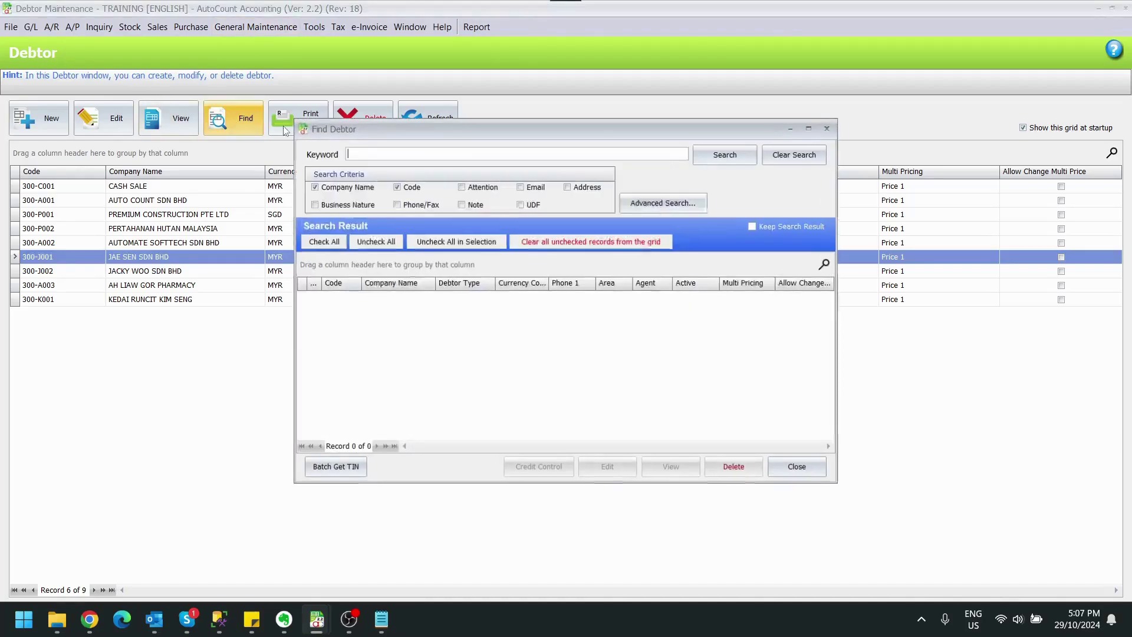
pyautogui.click(731, 160)
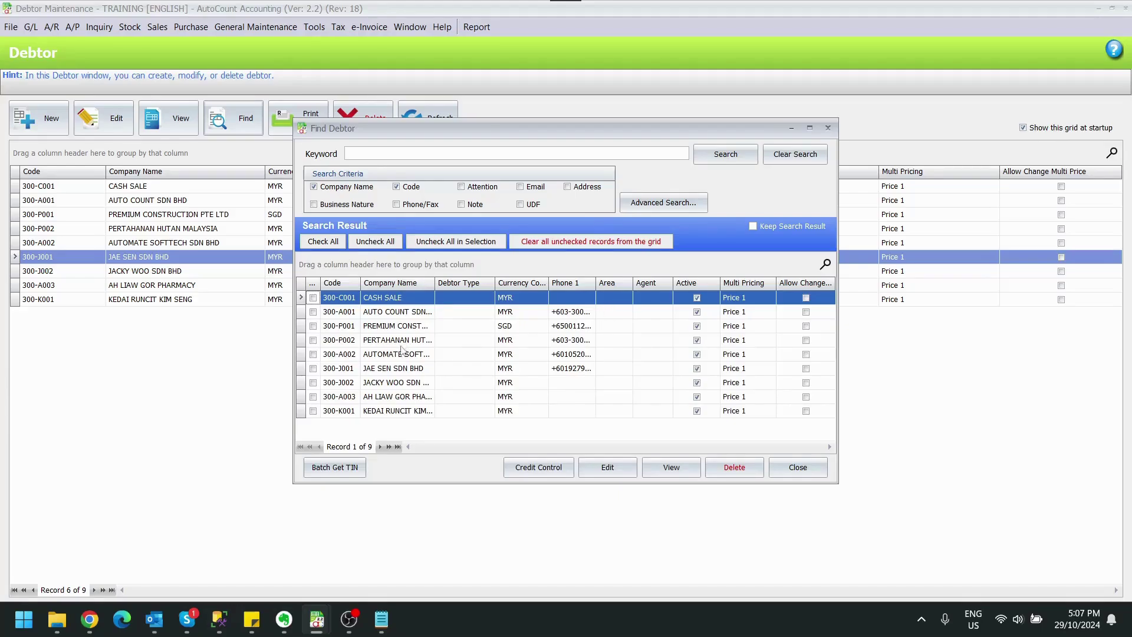
pyautogui.click(332, 245)
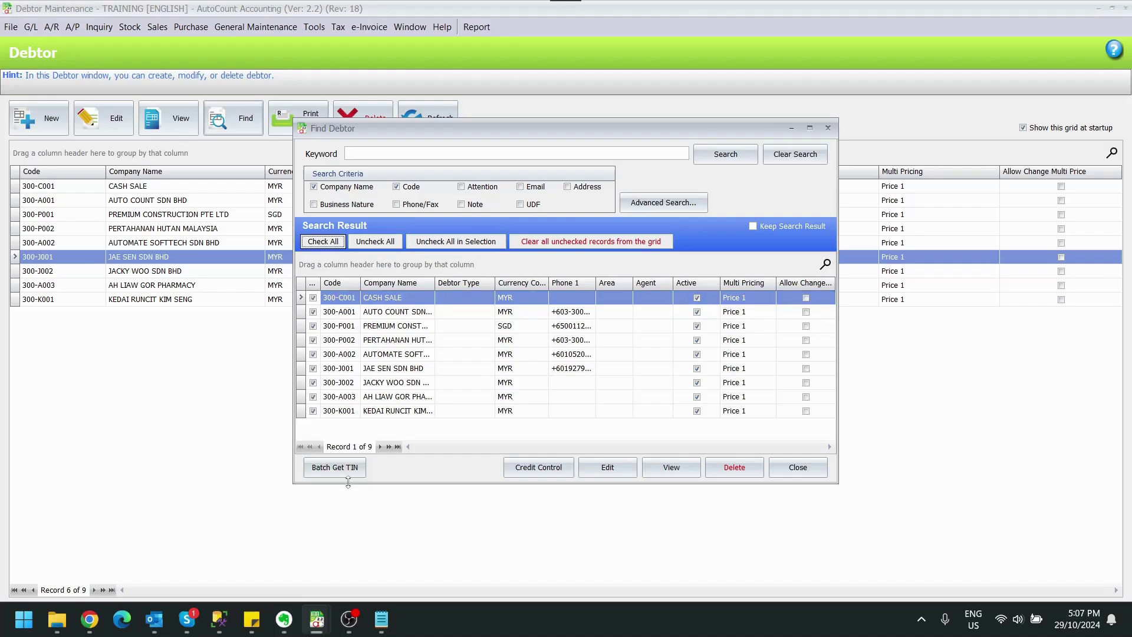
pyautogui.click(318, 472)
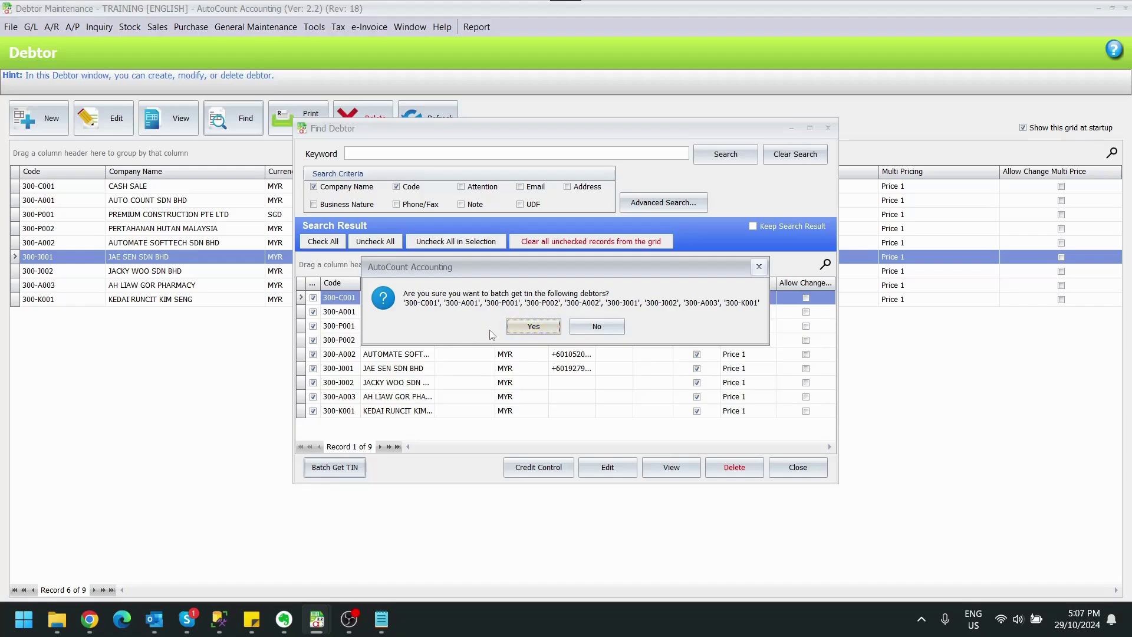
pyautogui.click(517, 329)
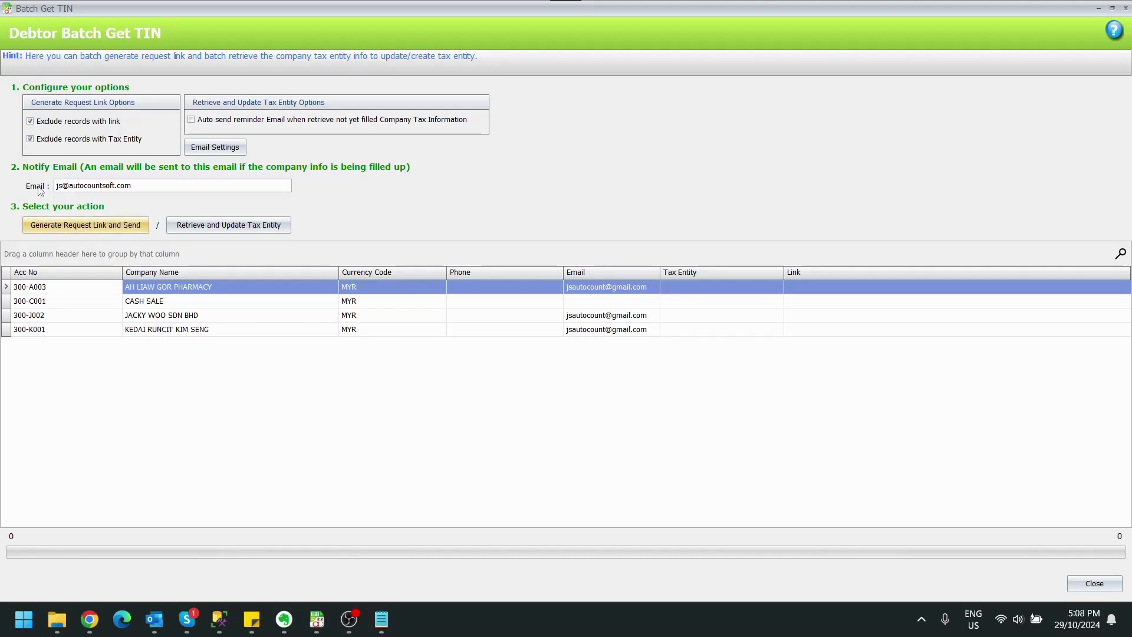
pyautogui.click(32, 139)
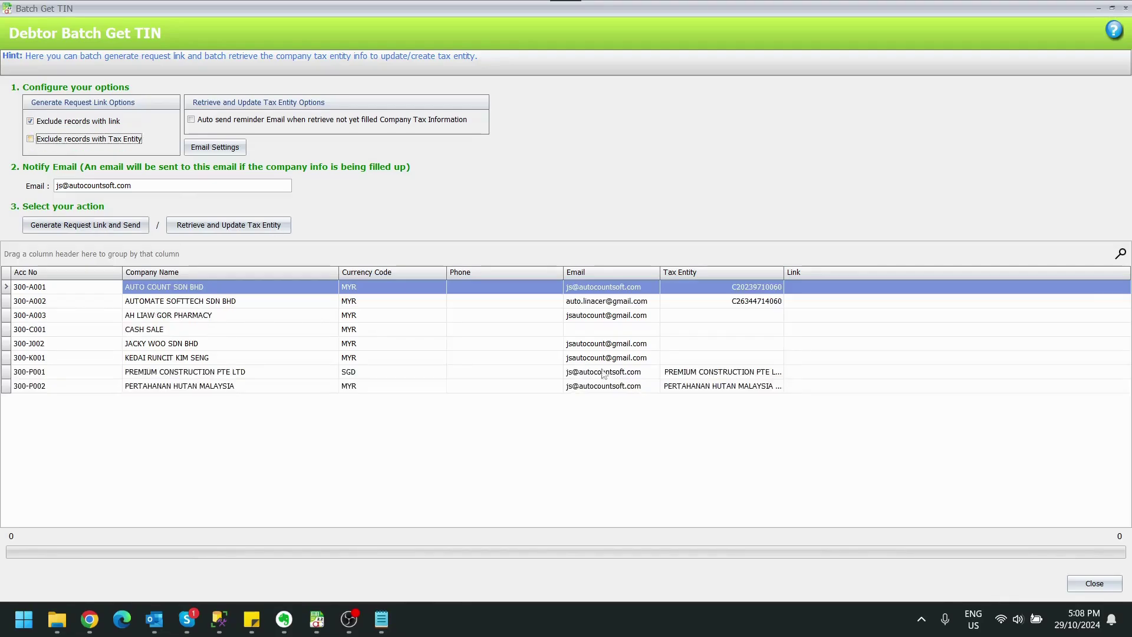
pyautogui.click(737, 292)
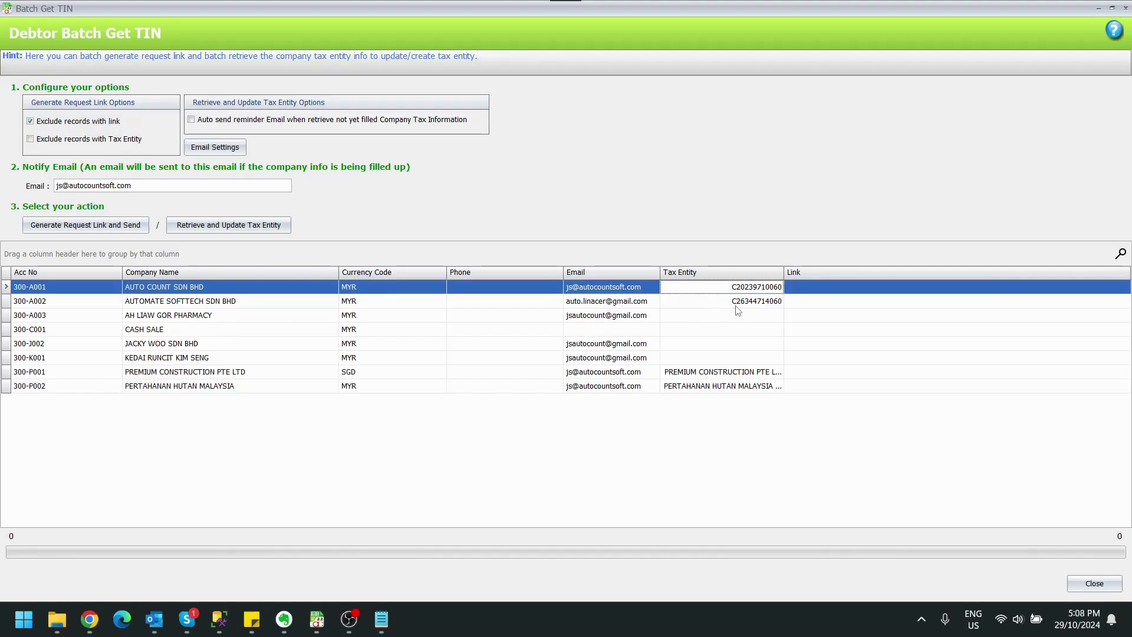
pyautogui.click(738, 302)
pyautogui.click(725, 374)
pyautogui.click(716, 388)
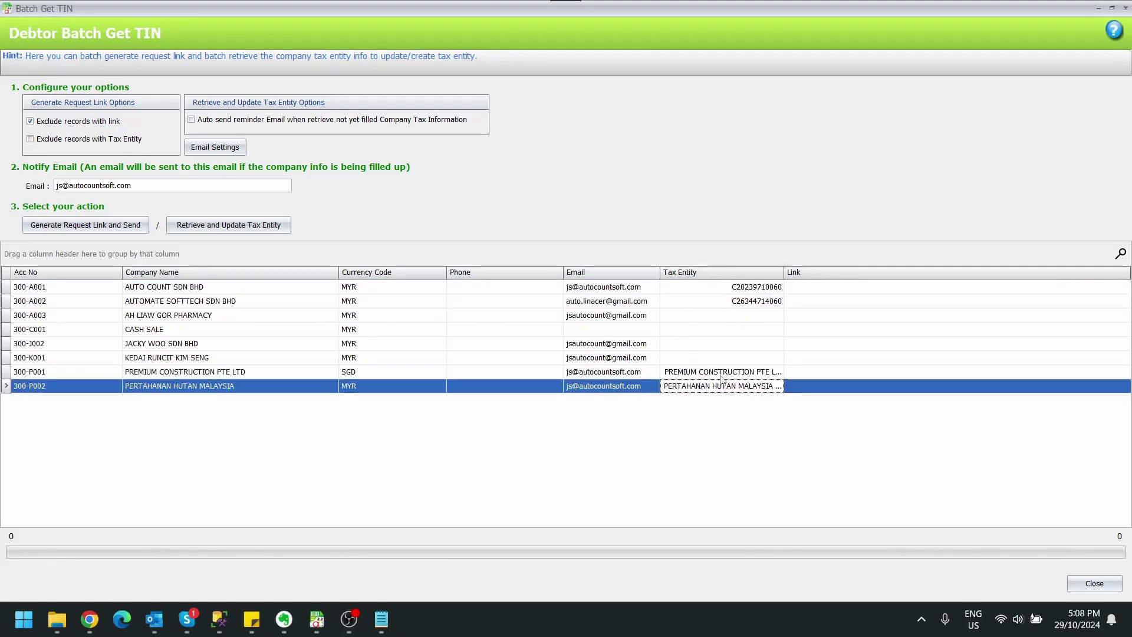
pyautogui.click(722, 374)
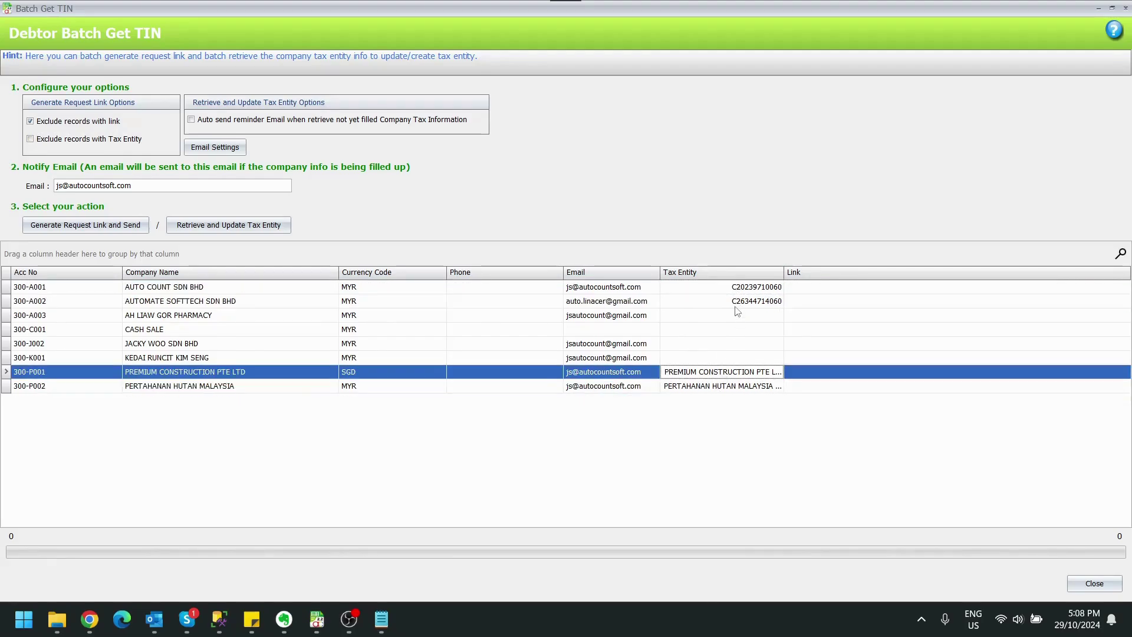
pyautogui.click(724, 389)
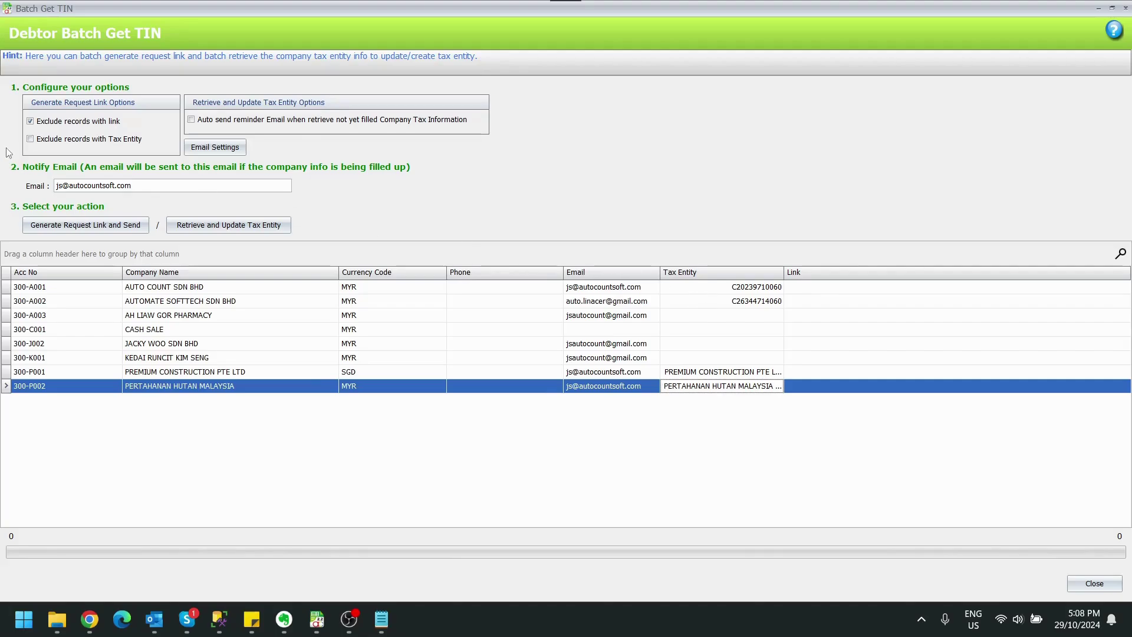
pyautogui.click(33, 143)
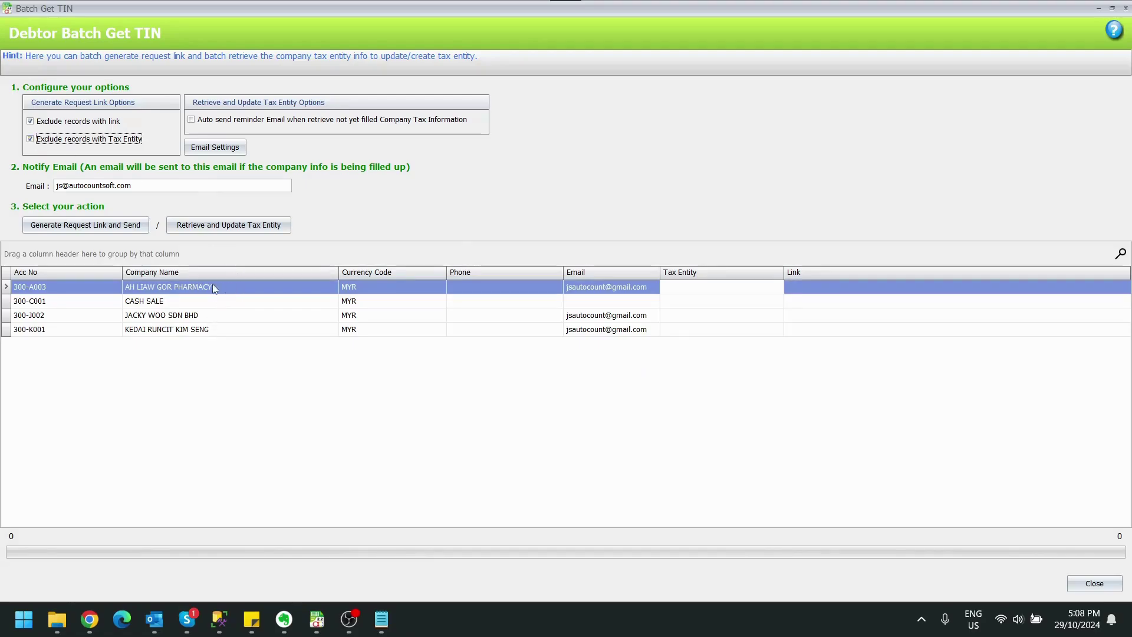
pyautogui.click(6, 302)
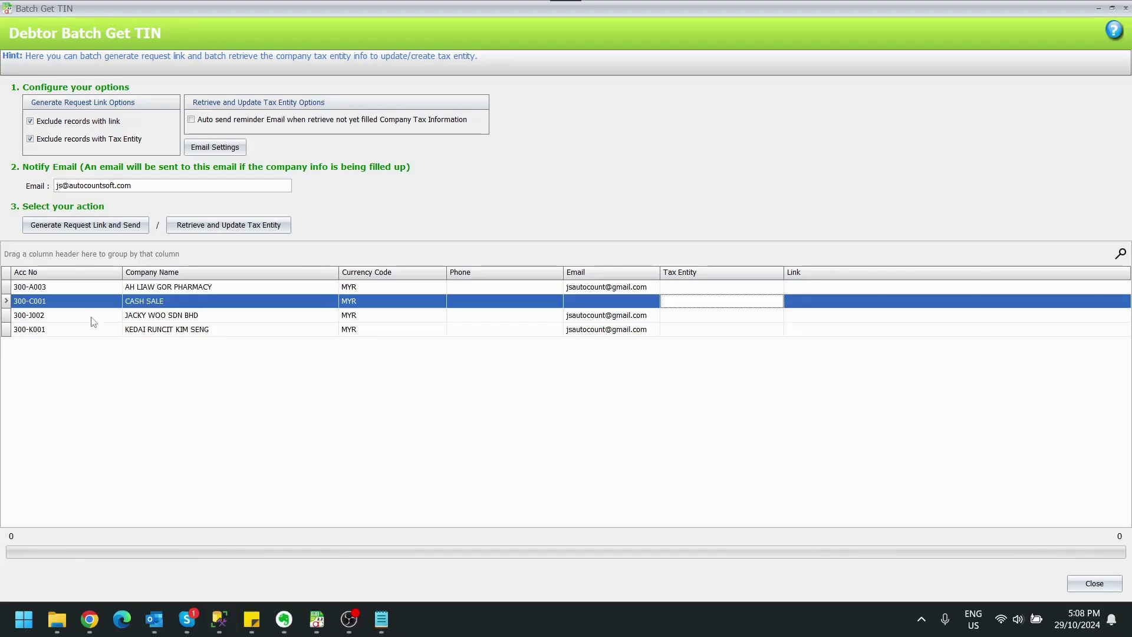
pyautogui.click(184, 292)
pyautogui.click(183, 318)
pyautogui.click(182, 334)
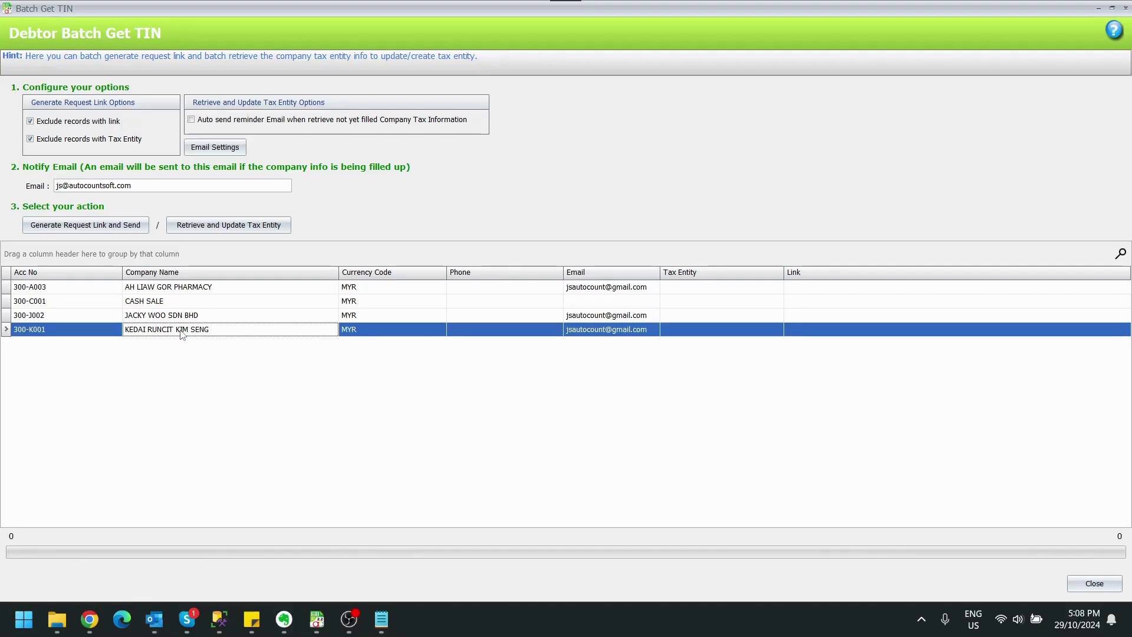
pyautogui.click(627, 287)
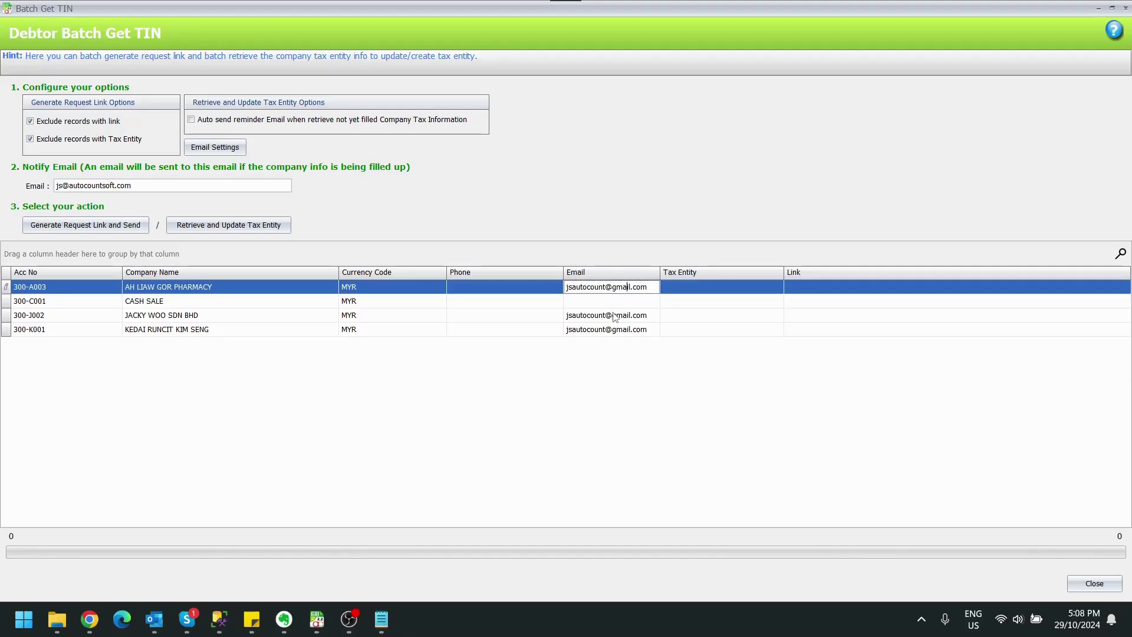
pyautogui.click(614, 316)
pyautogui.click(612, 330)
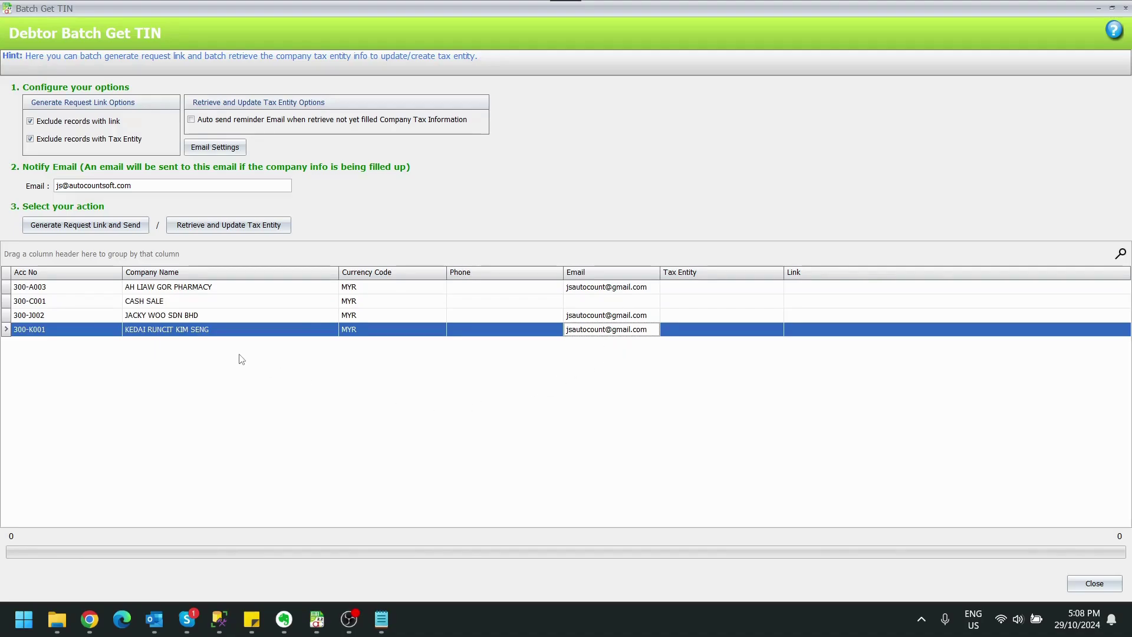
# Review the outgoing email SMTP port setting and close the mail settings unchanged
pyautogui.click(215, 148)
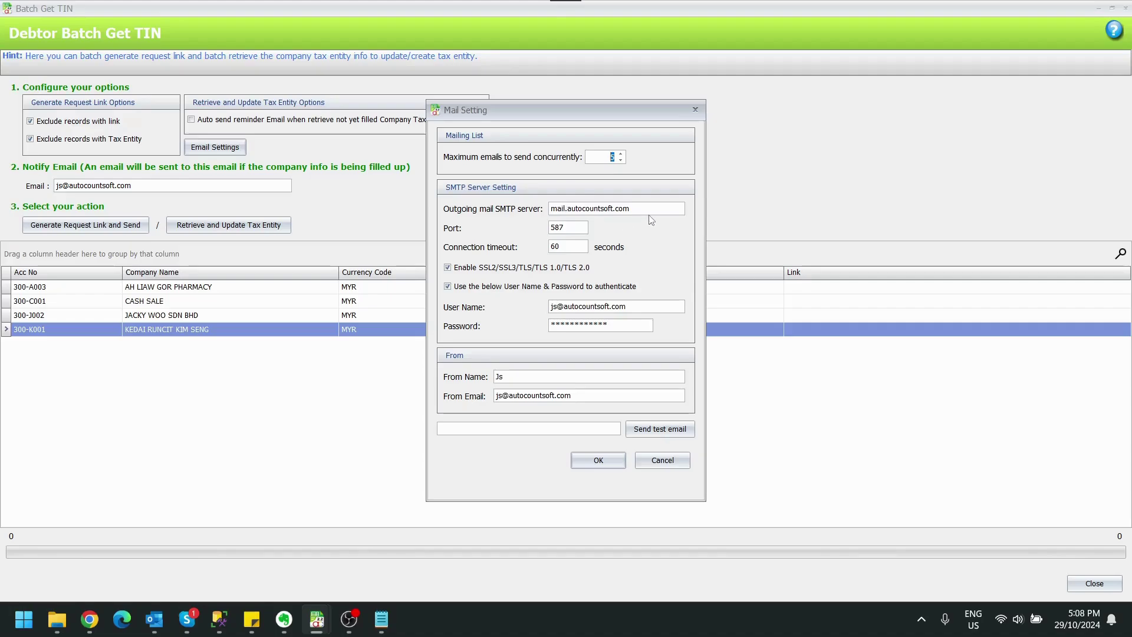
pyautogui.click(563, 229)
pyautogui.click(661, 459)
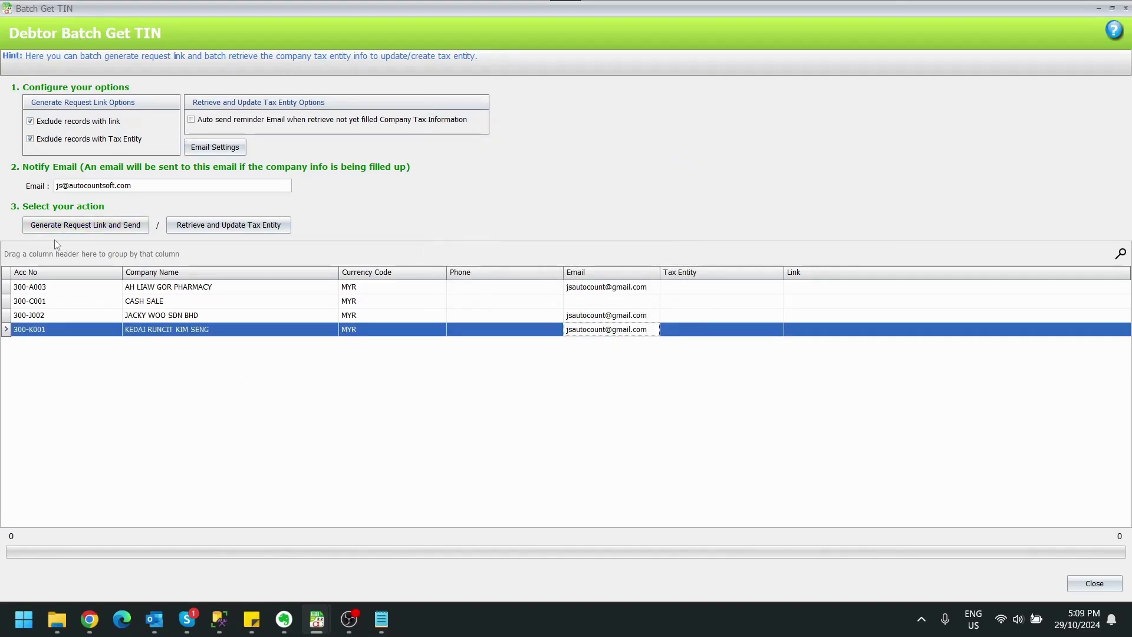
# Generate and email request links to the four debtors, then open the run's log
pyautogui.click(95, 227)
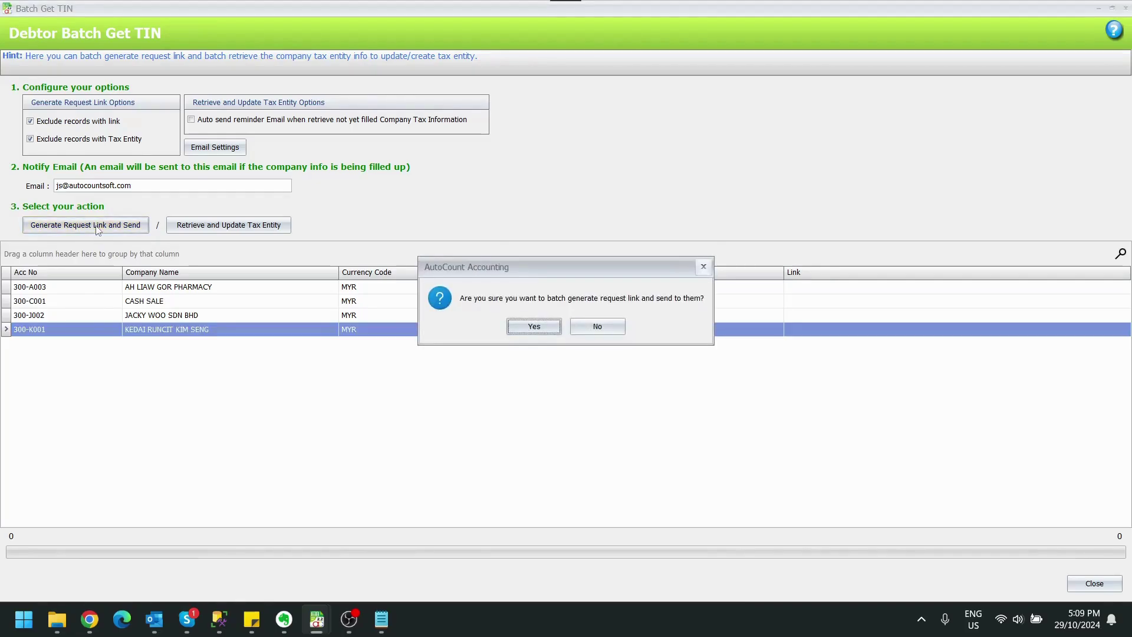
pyautogui.click(553, 329)
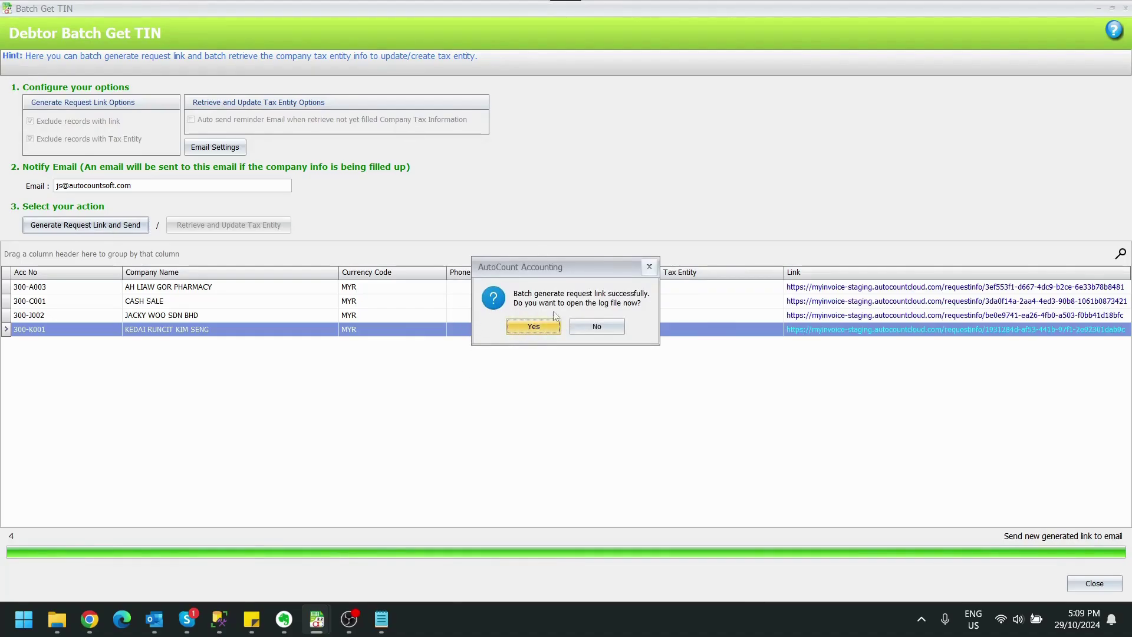
pyautogui.click(544, 327)
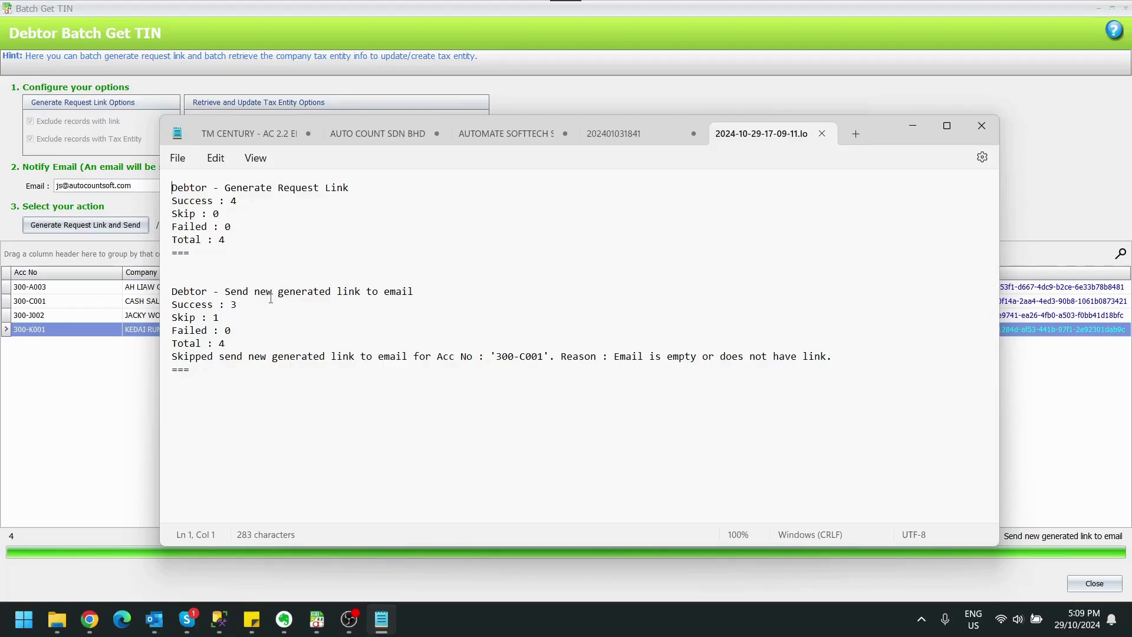
# Highlight the 'Skip : 1' log line, minimise Notepad, and check CASH SALE's blank email
pyautogui.tripleClick(225, 319)
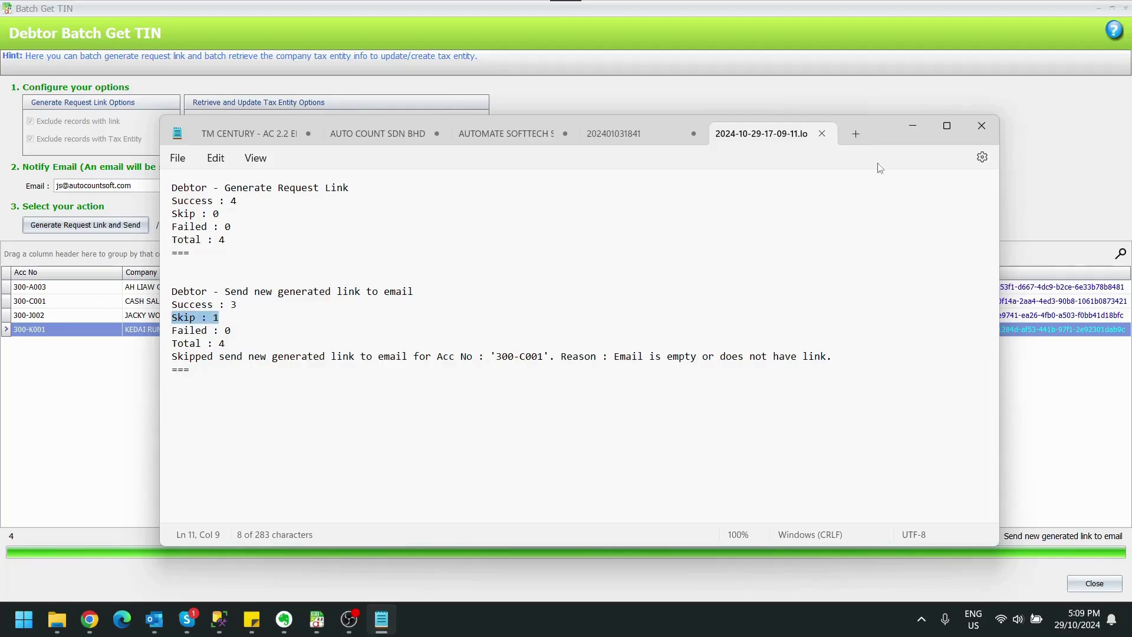
pyautogui.click(908, 128)
pyautogui.click(612, 307)
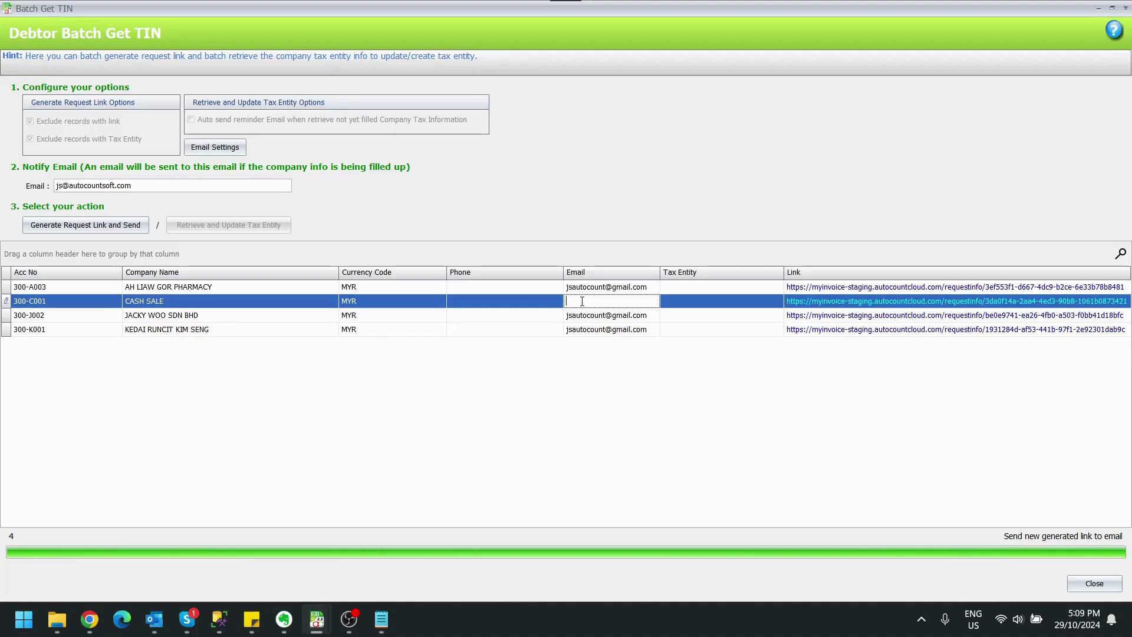
pyautogui.press('Escape')
# Switch to Gmail and open the Request Company Tax Information email thread
pyautogui.click(93, 625)
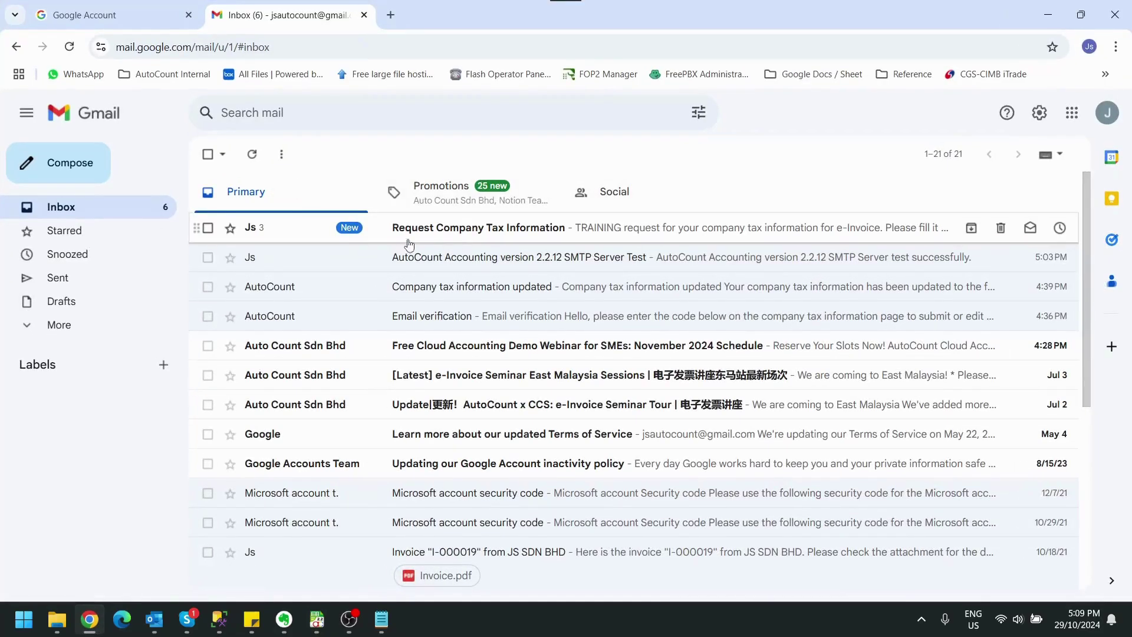
pyautogui.click(483, 238)
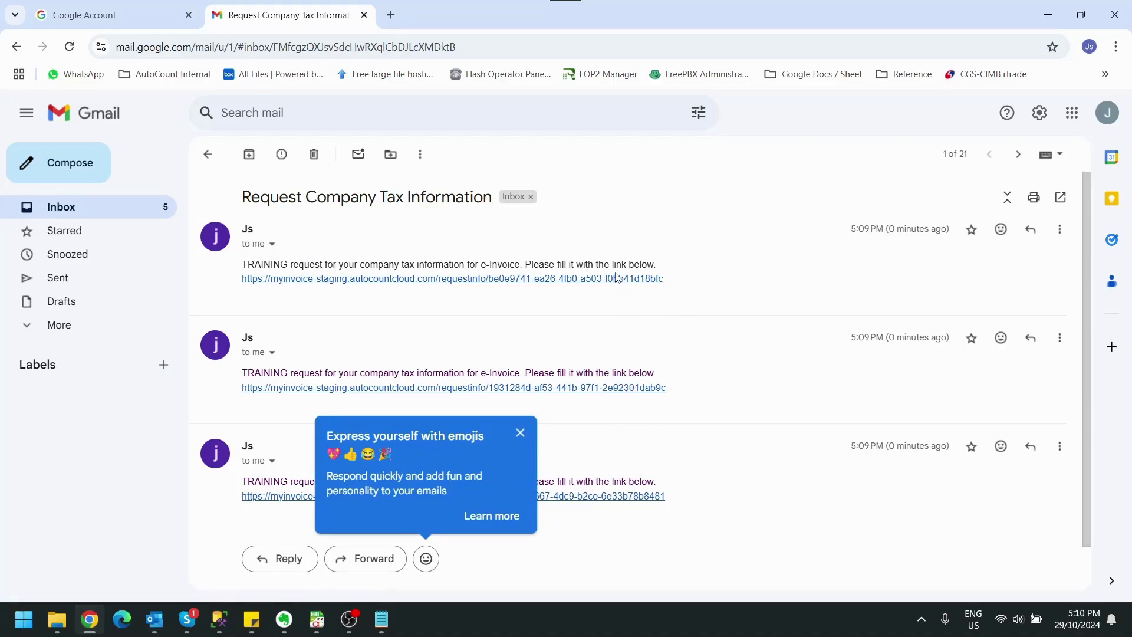
# Open the first request form, autofill the saved company email, and dismiss Existing Company suggestions
pyautogui.click(613, 280)
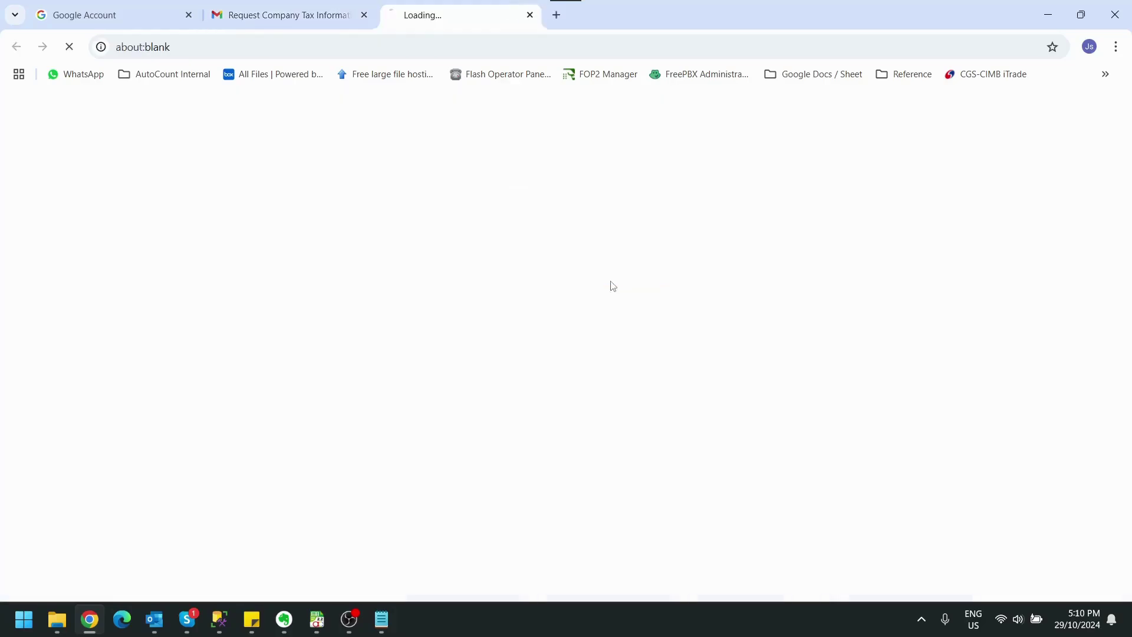
pyautogui.scroll(-2, 380, 320)
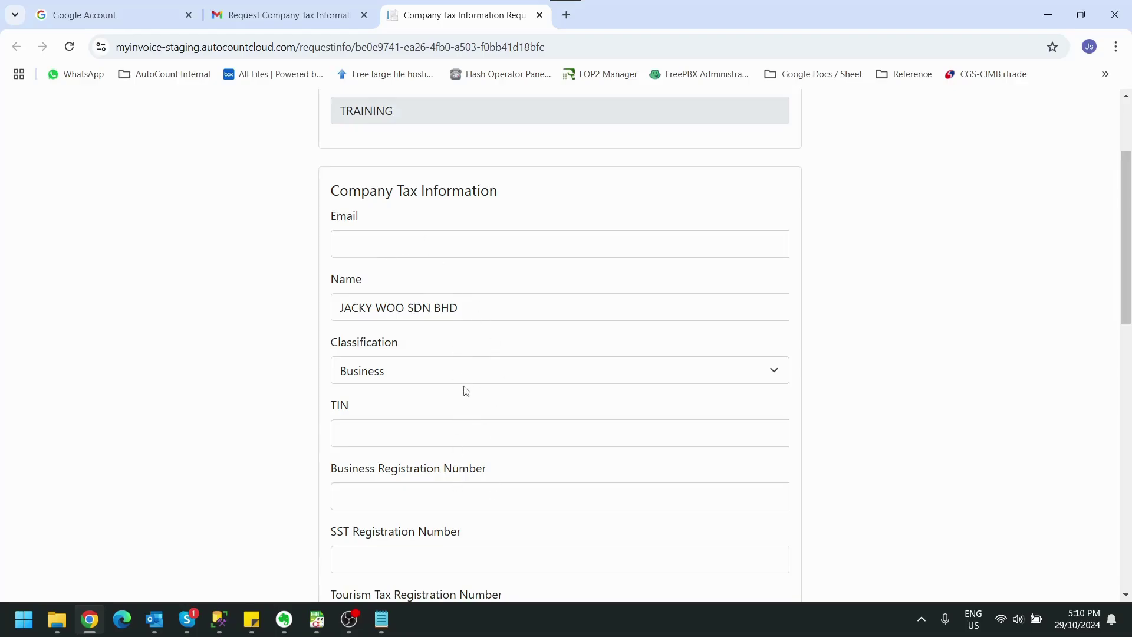
pyautogui.click(477, 242)
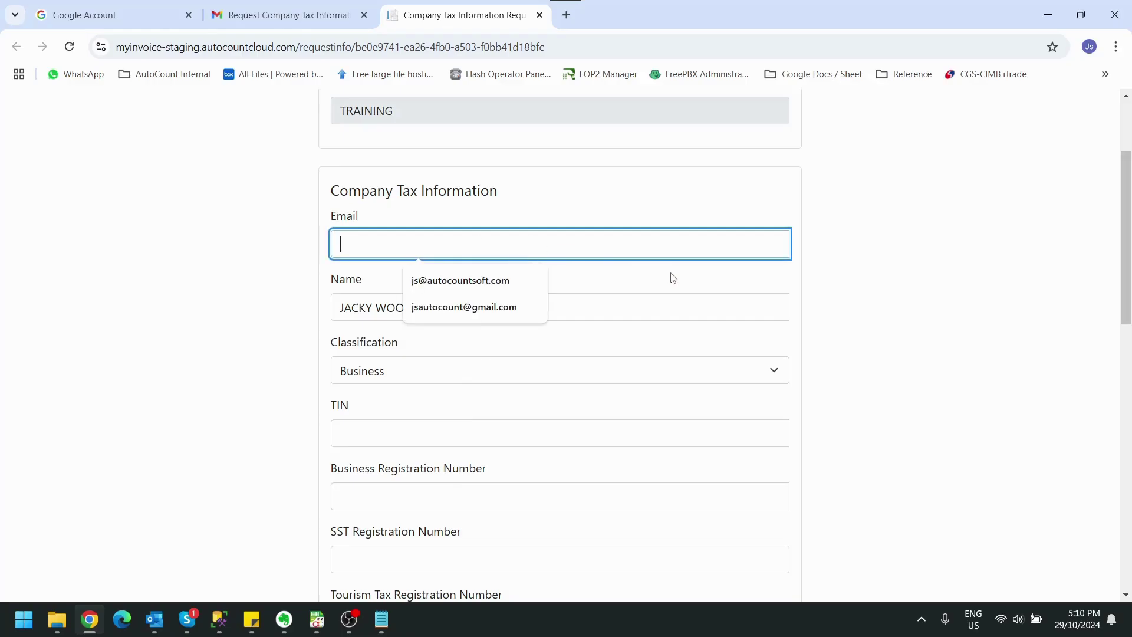
pyautogui.click(831, 246)
pyautogui.click(505, 242)
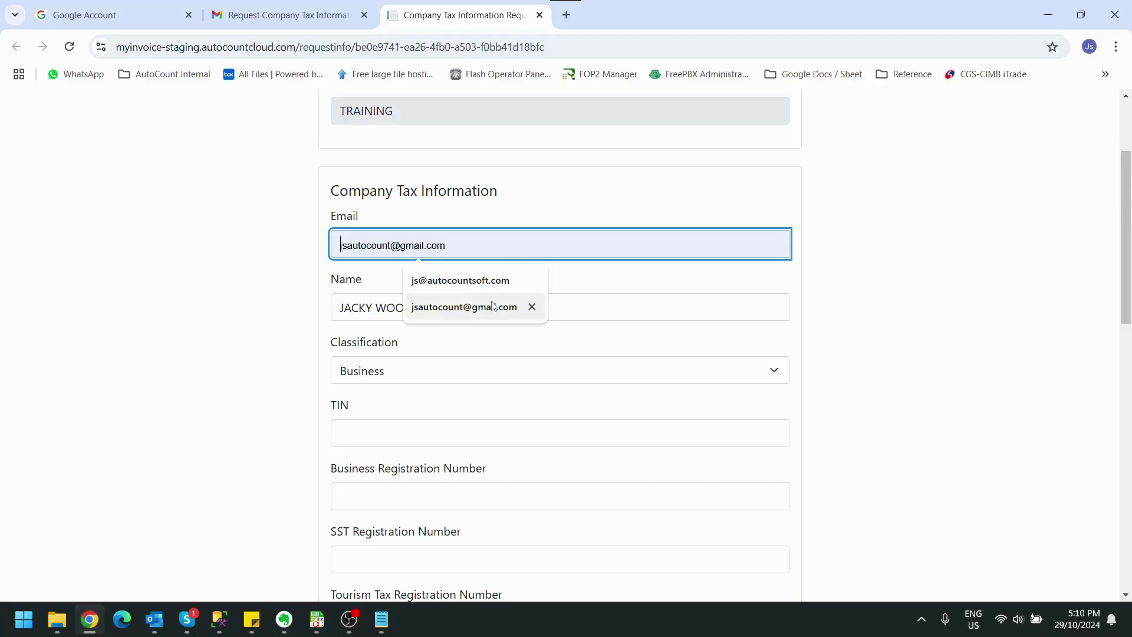
pyautogui.click(494, 282)
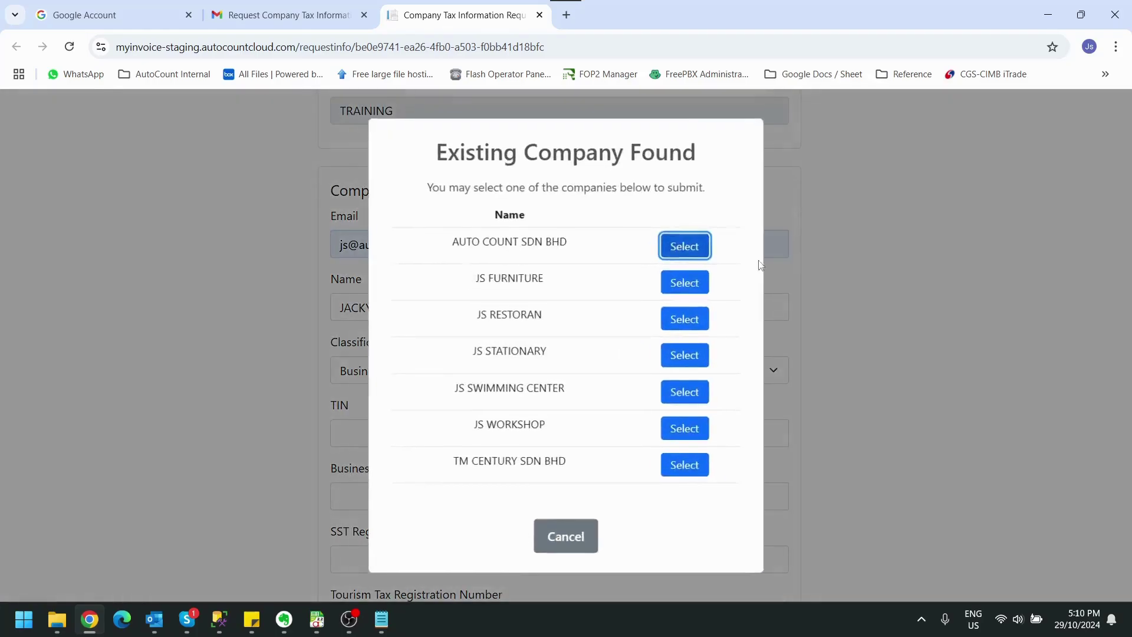
pyautogui.click(566, 531)
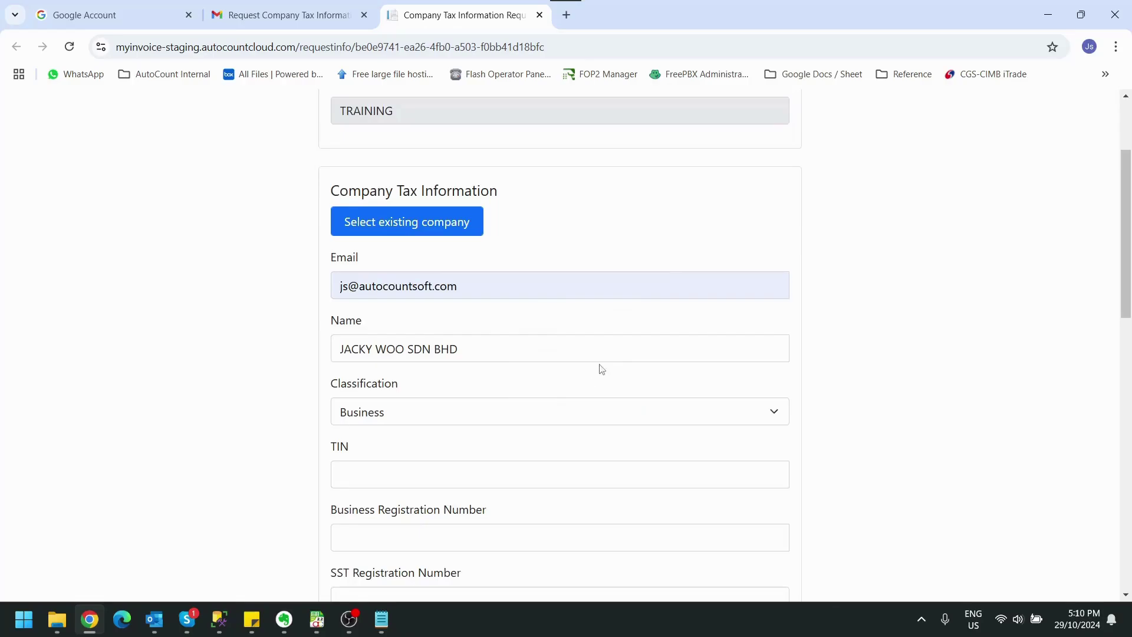
pyautogui.scroll(-1, 774, 324)
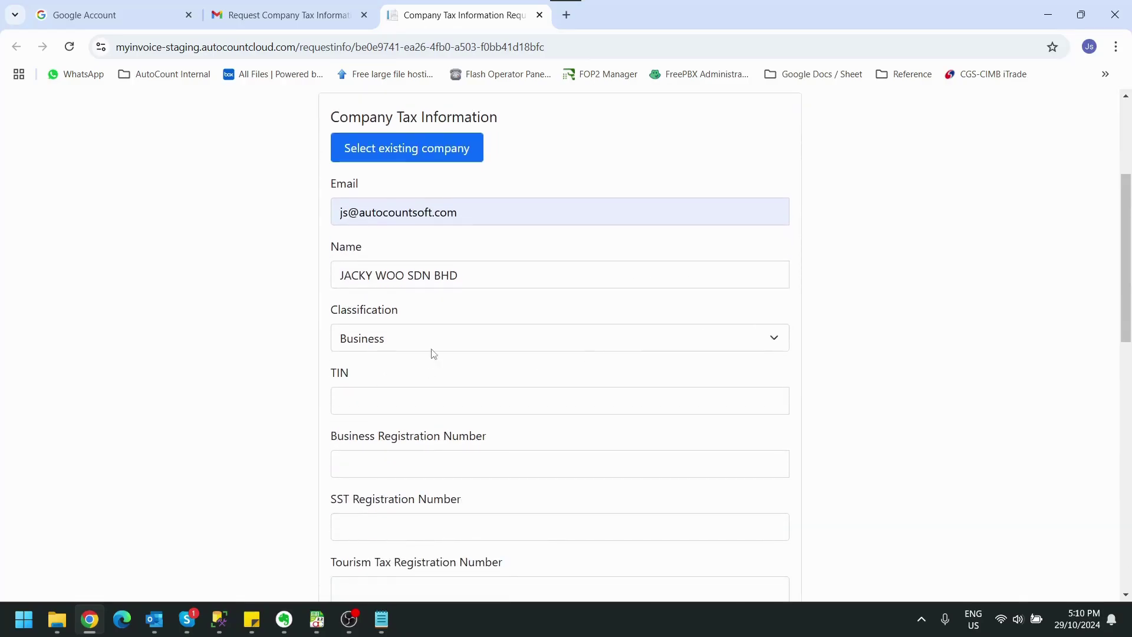
pyautogui.click(414, 408)
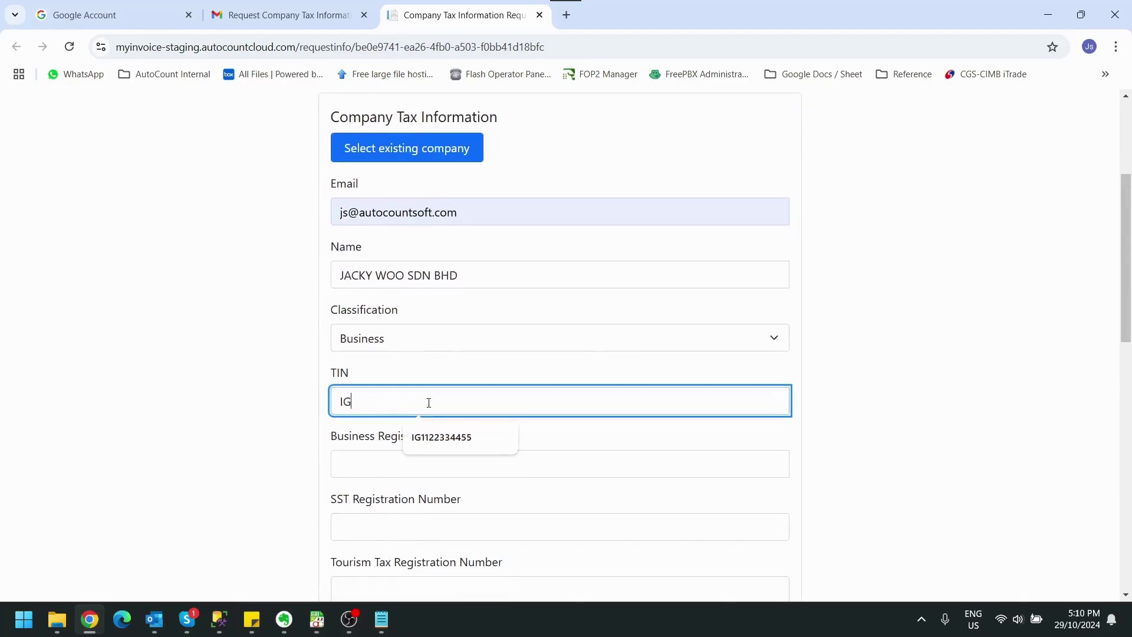
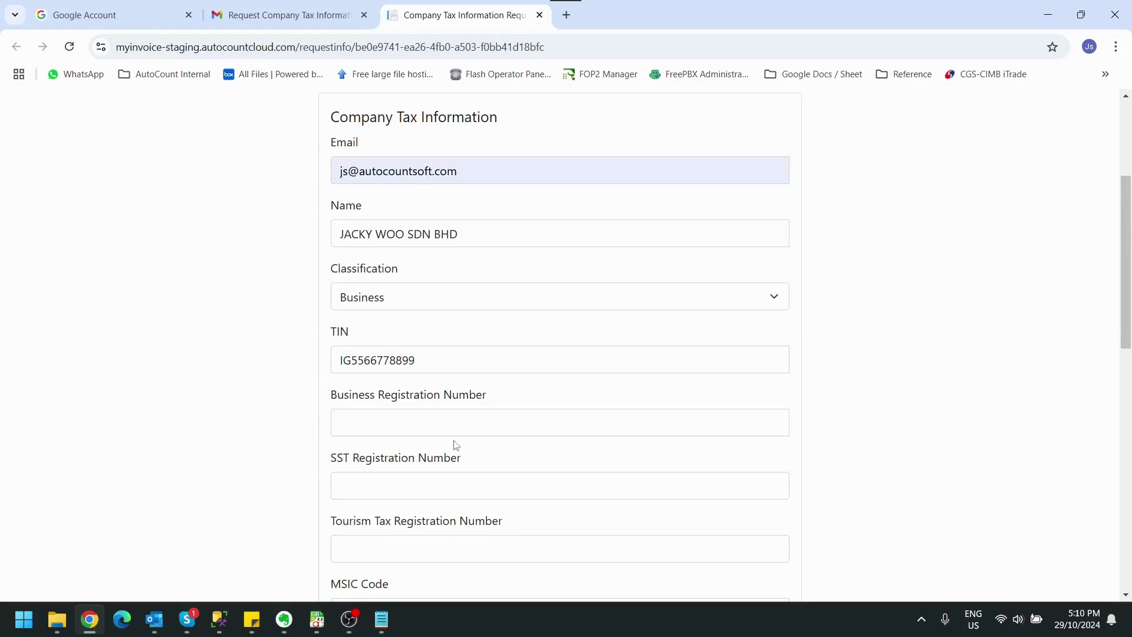
pyautogui.click(471, 420)
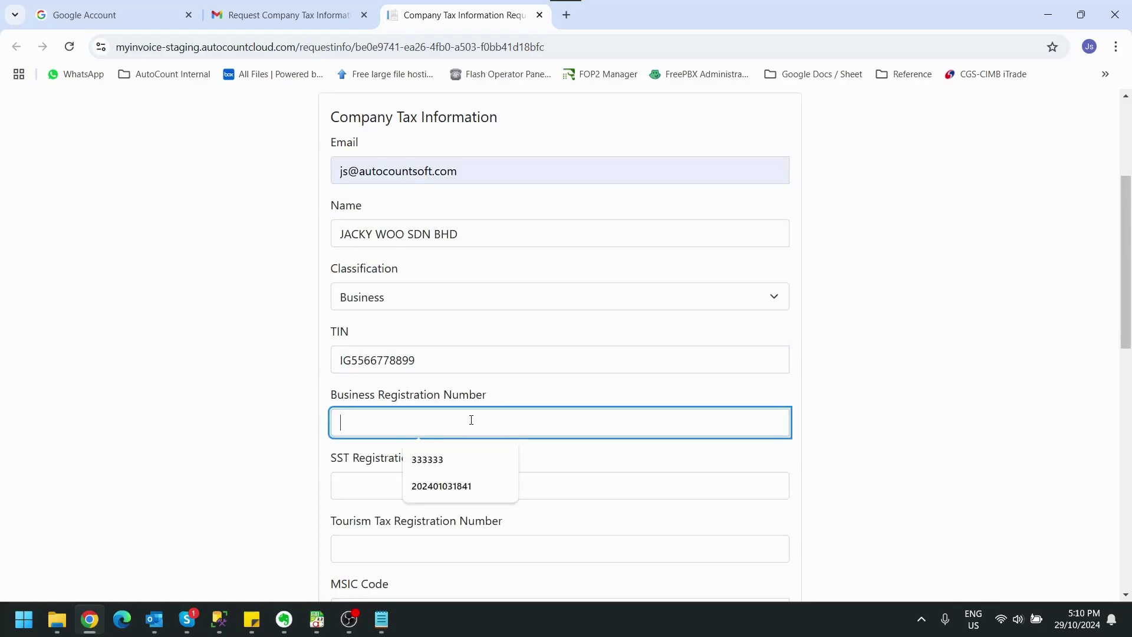
pyautogui.write('2024')
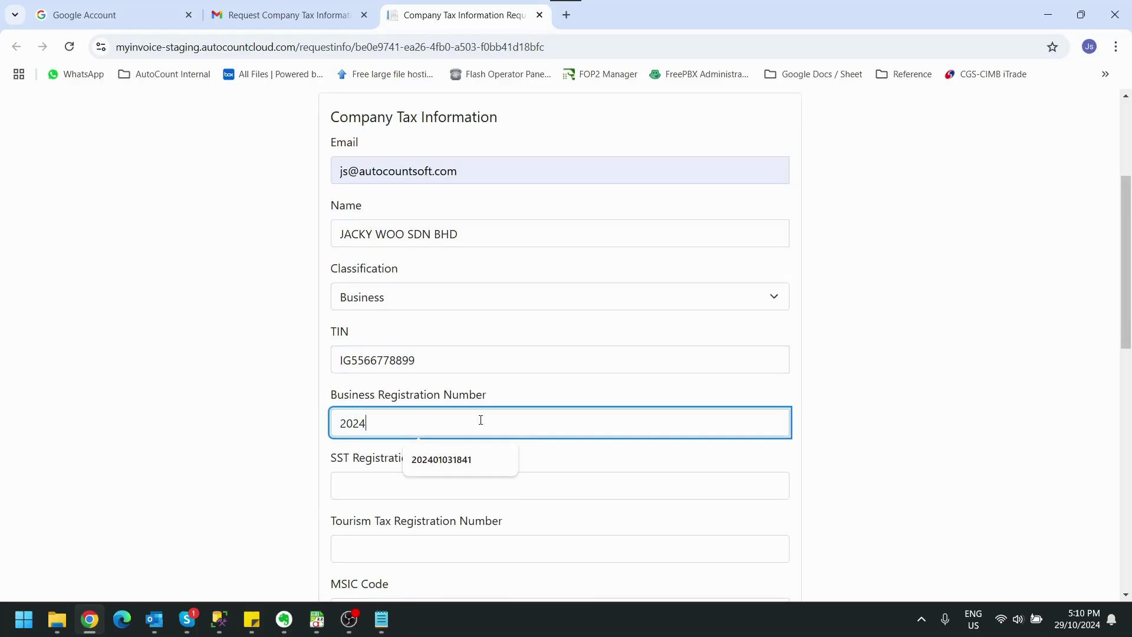
pyautogui.press('Down')
pyautogui.press('Return')
pyautogui.click(263, 416)
pyautogui.scroll(-4, 263, 416)
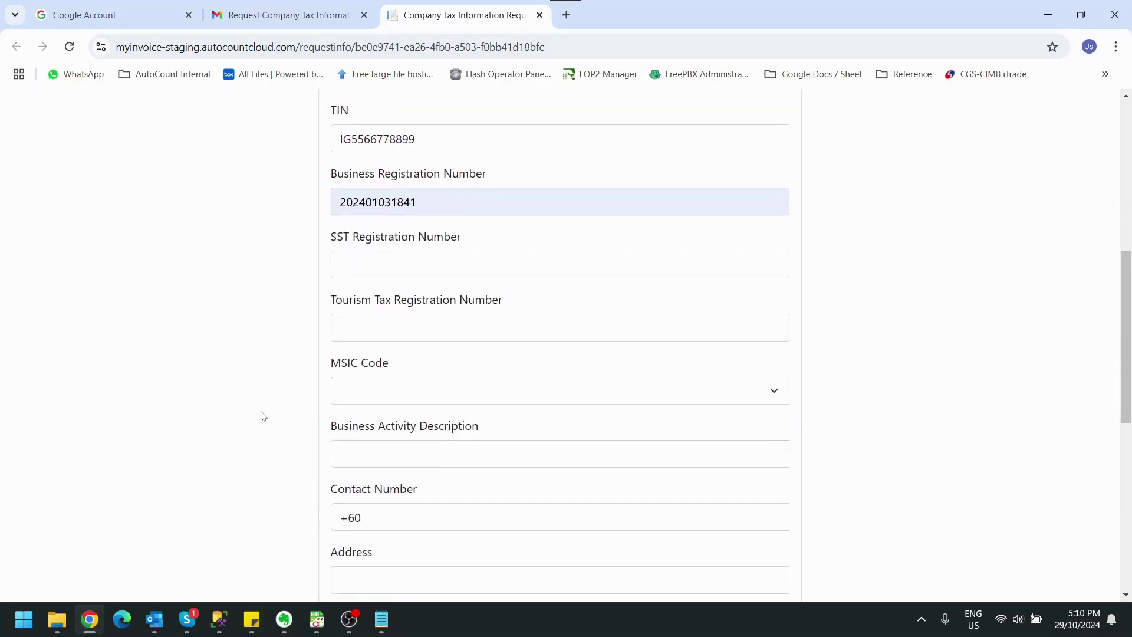
pyautogui.click(361, 390)
pyautogui.scroll(1, 370, 34)
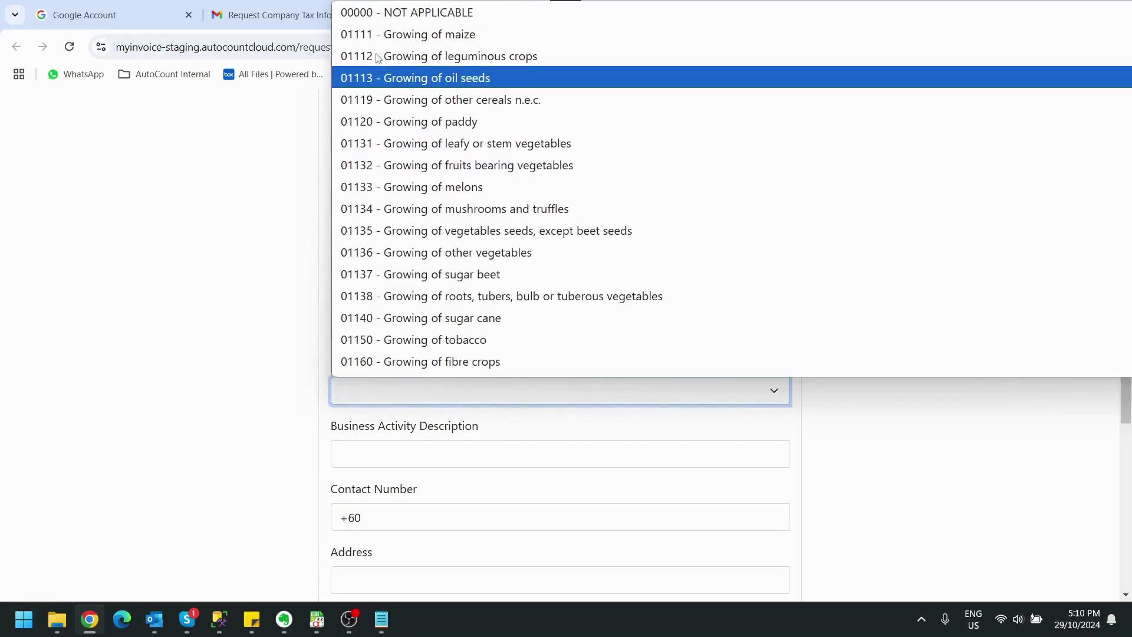
pyautogui.click(413, 13)
# Fill the saved contact number and first two address lines, leaving line three empty
pyautogui.click(194, 412)
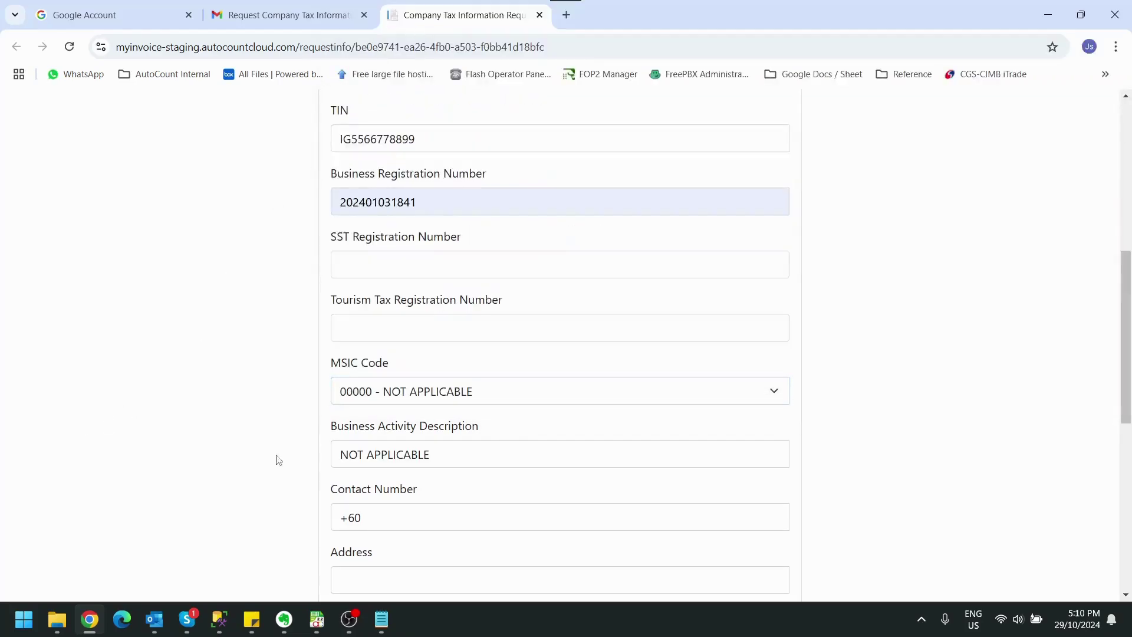
pyautogui.click(411, 520)
pyautogui.click(448, 554)
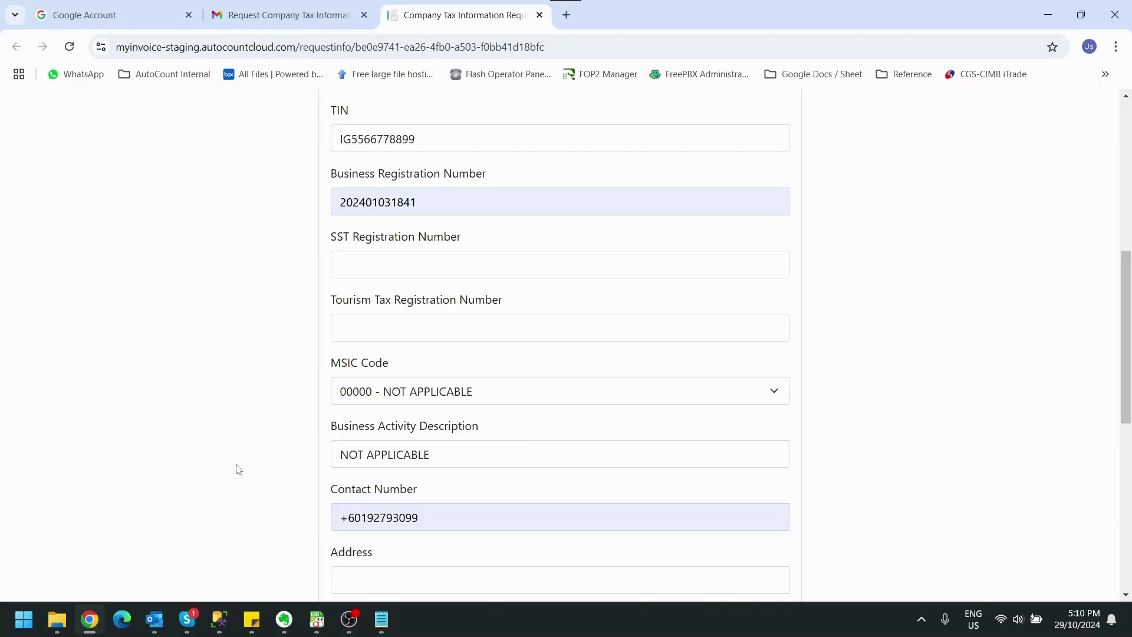
pyautogui.scroll(-5, 317, 330)
pyautogui.click(364, 284)
pyautogui.click(412, 347)
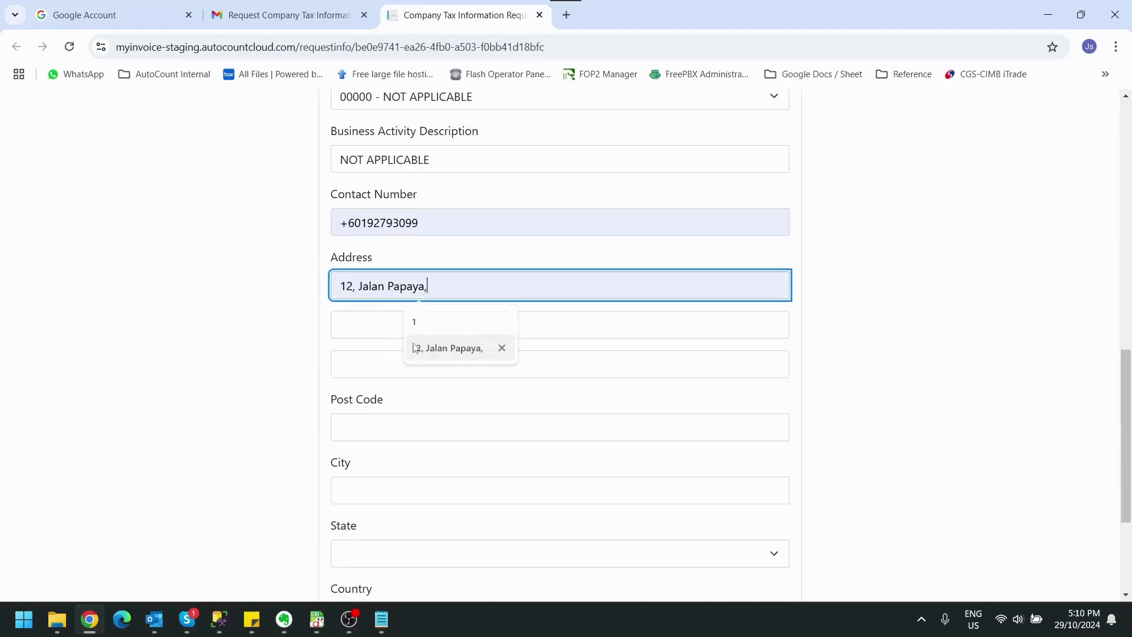
pyautogui.press('Tab')
pyautogui.click(423, 386)
pyautogui.press('Tab')
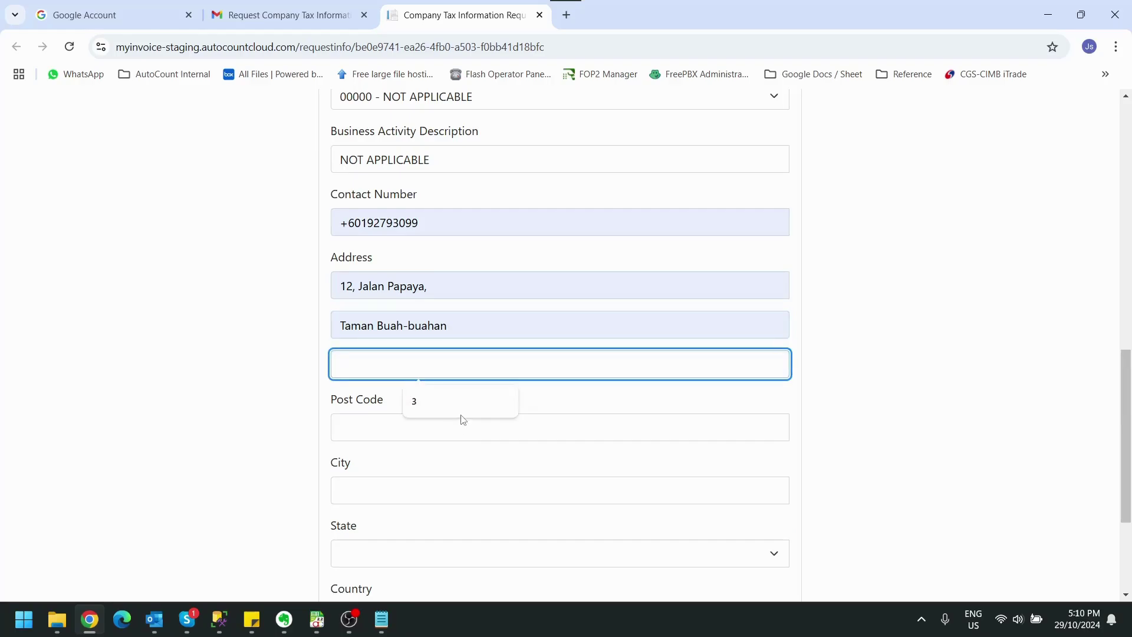
pyautogui.click(258, 399)
# Set post code 41100, city Klang, and state Selangor
pyautogui.click(431, 431)
pyautogui.write('4')
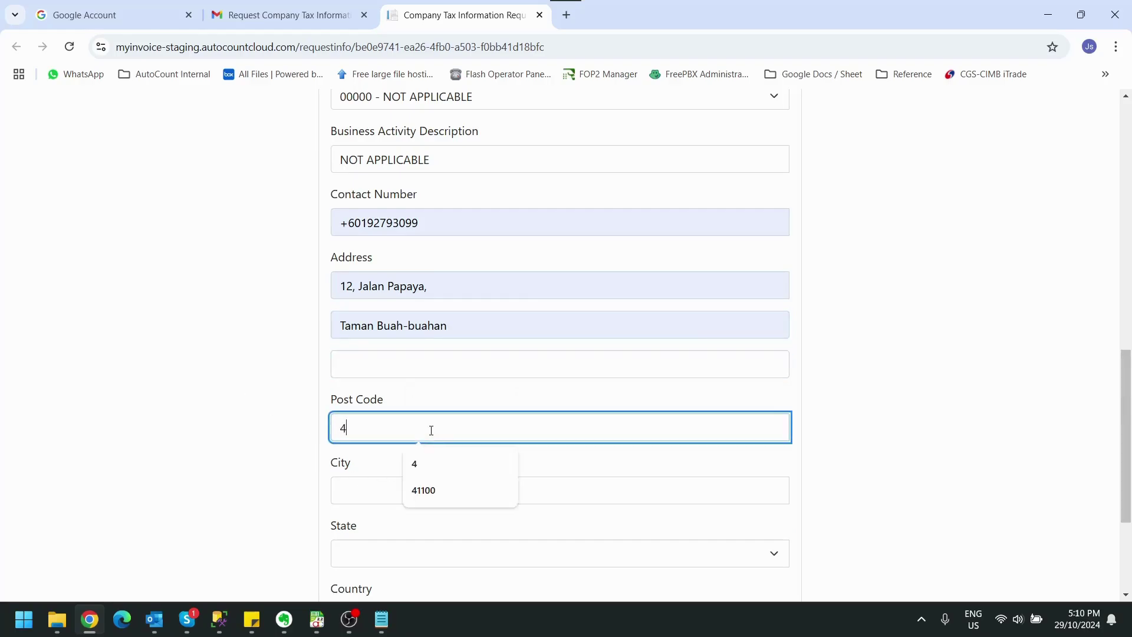
pyautogui.write('1100')
pyautogui.press('Tab')
pyautogui.write('Klang')
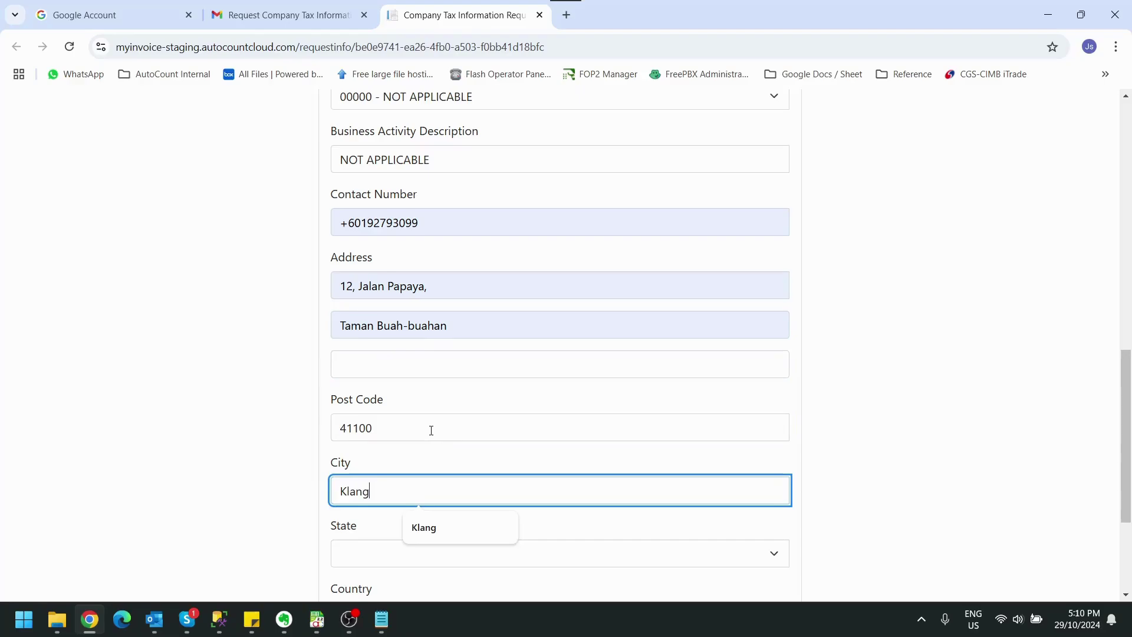
pyautogui.click(172, 462)
pyautogui.scroll(-2, 189, 462)
pyautogui.click(414, 413)
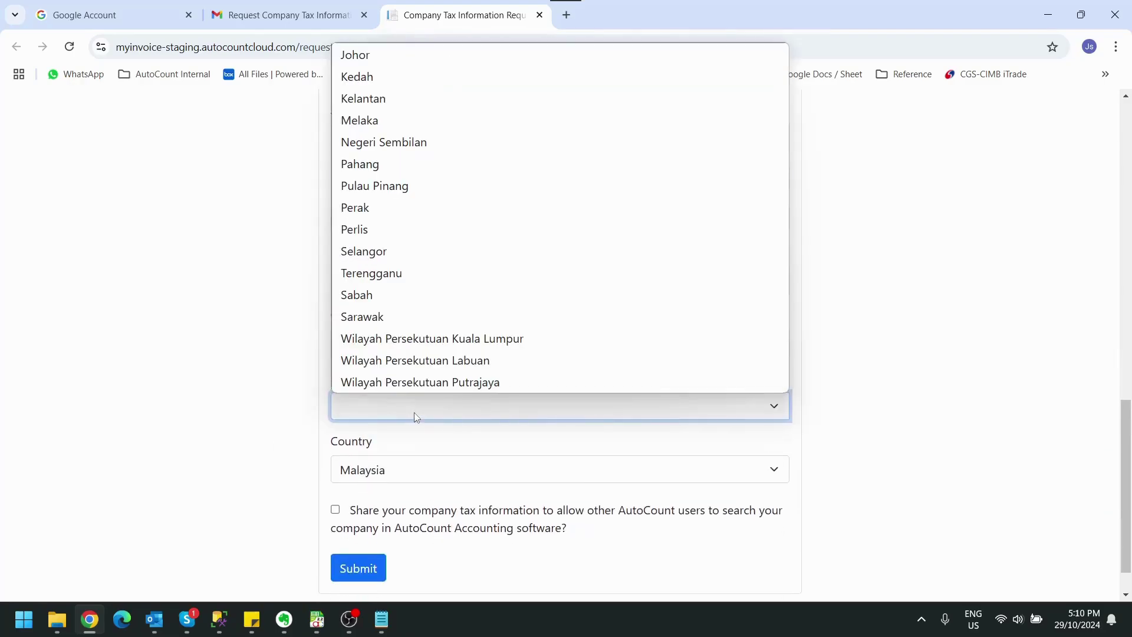
pyautogui.press('s')
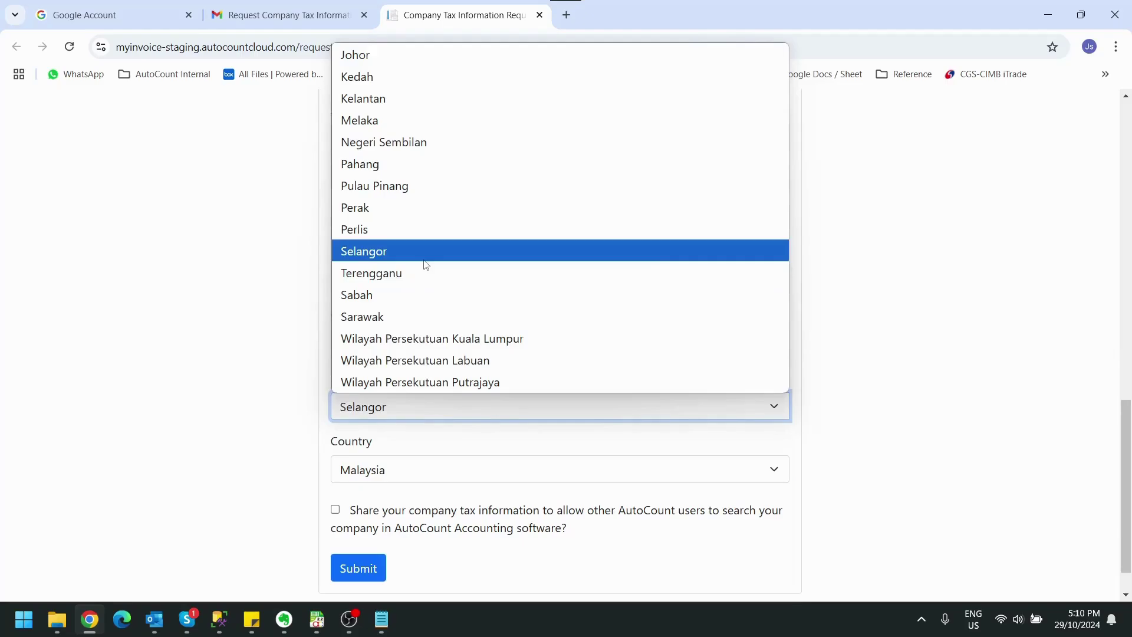
pyautogui.click(423, 254)
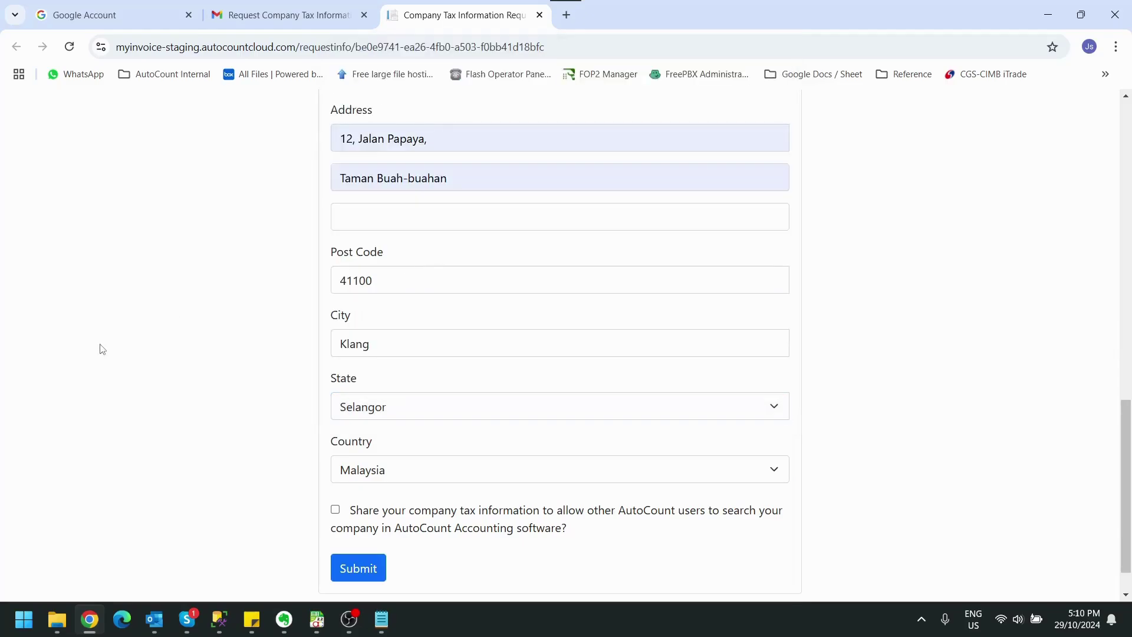
# Submit the request form and decline the browser's offer to save the address
pyautogui.click(352, 570)
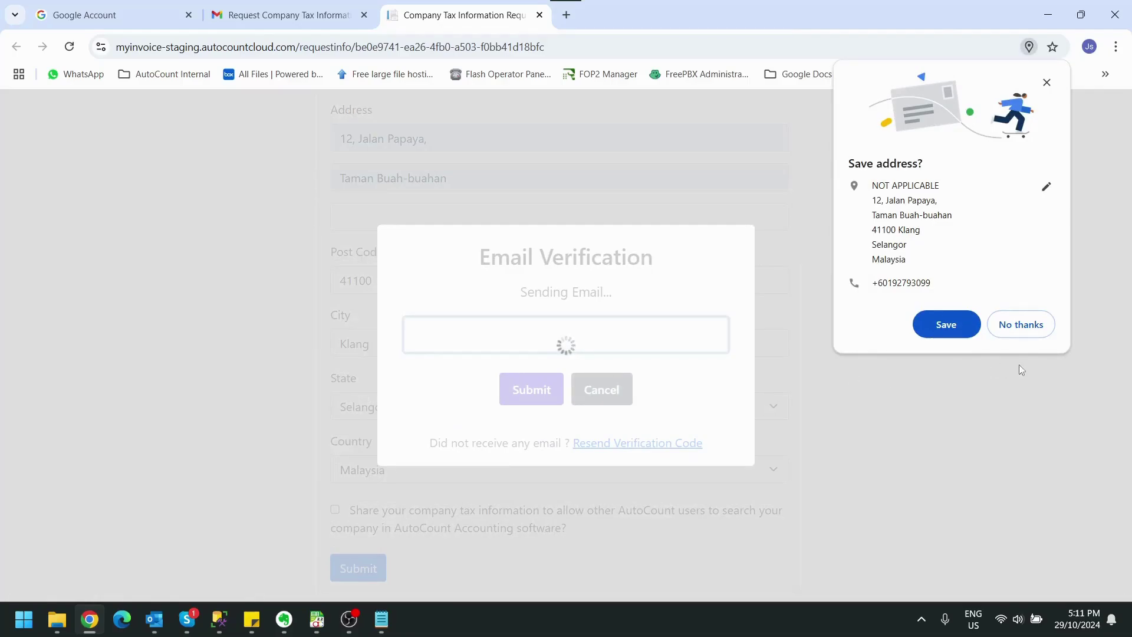
pyautogui.click(1019, 324)
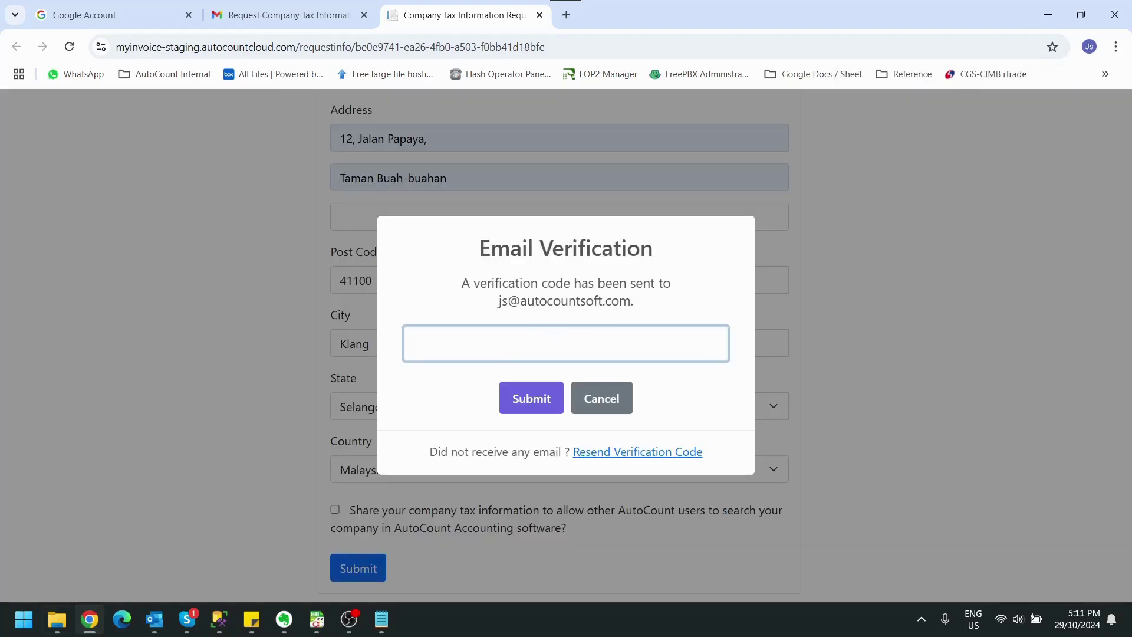
pyautogui.click(152, 620)
# Fetch new mail in Outlook's Cloud Admin Email folder and copy the verification code
pyautogui.click(92, 149)
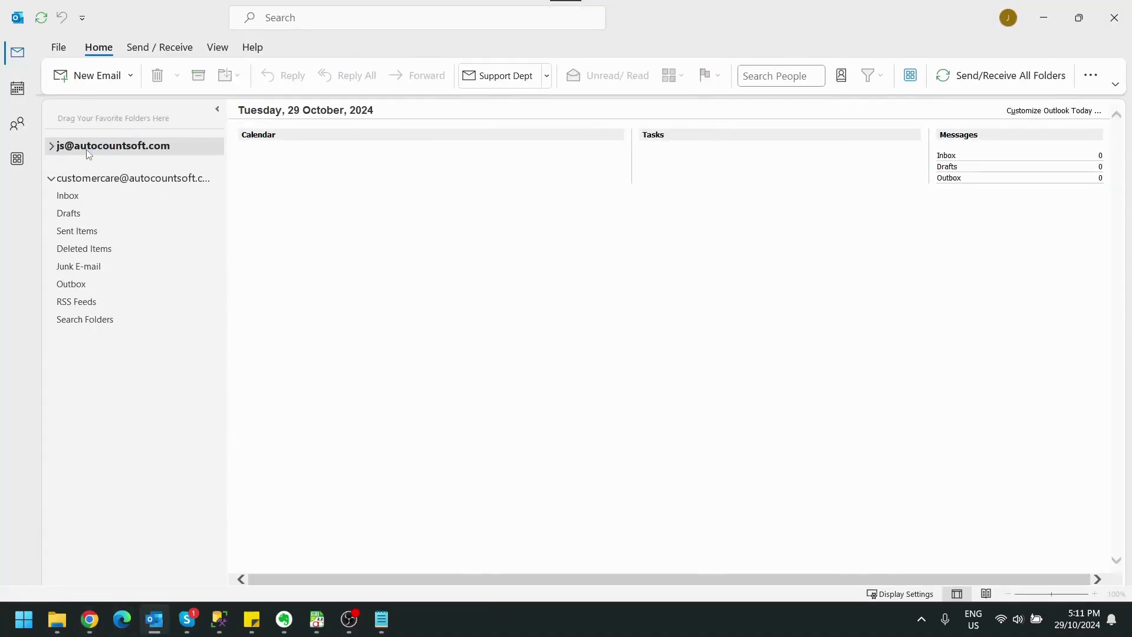
pyautogui.click(52, 147)
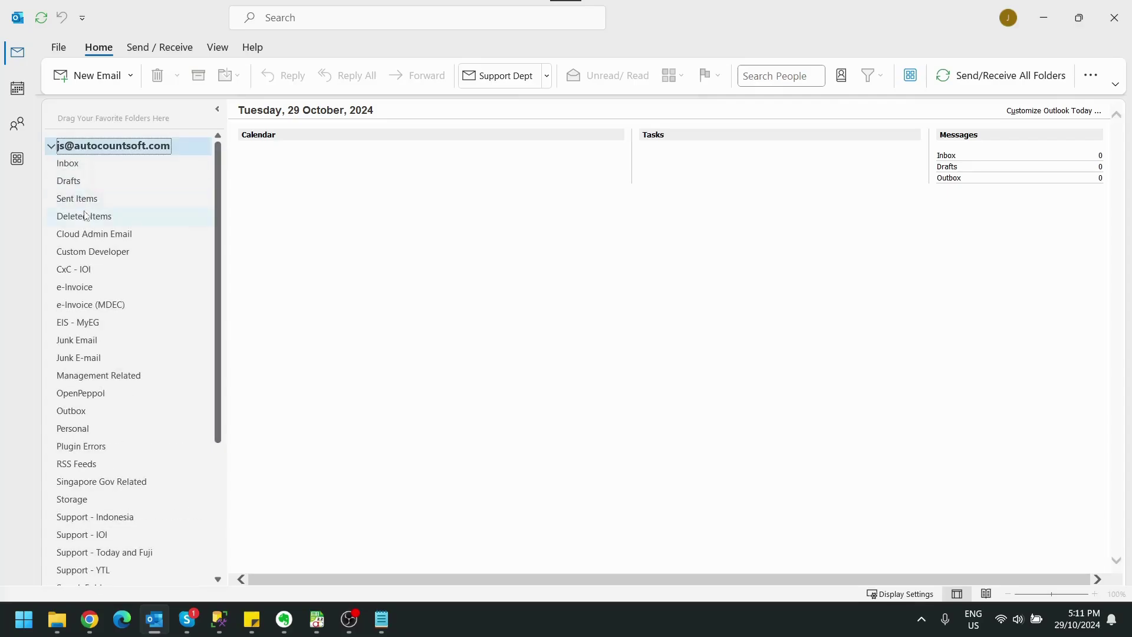
pyautogui.click(88, 234)
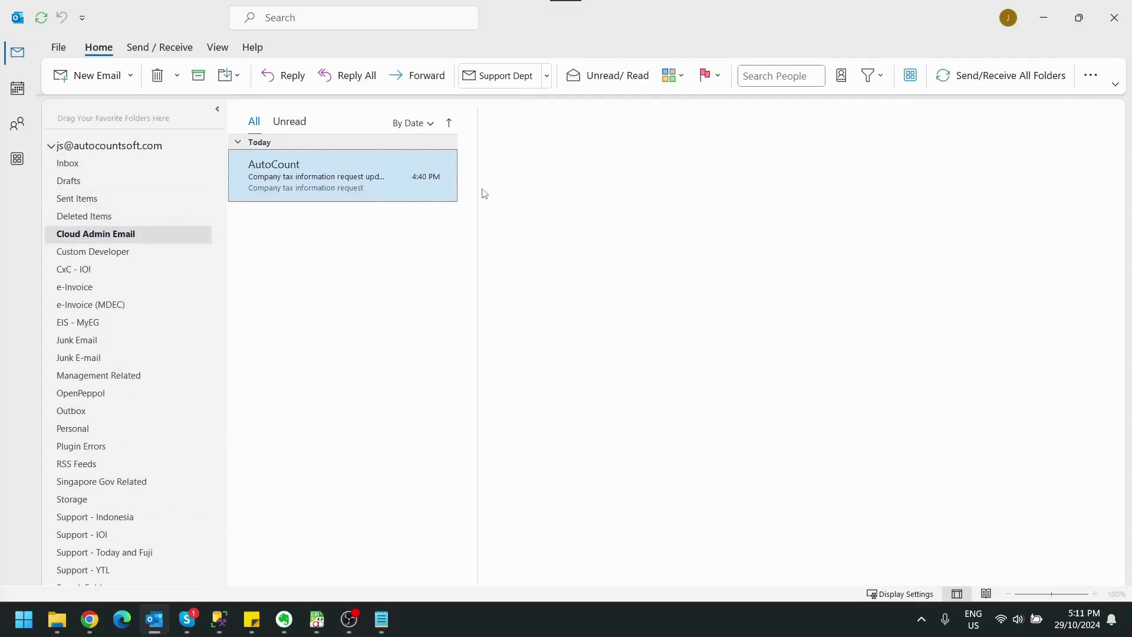
pyautogui.click(944, 85)
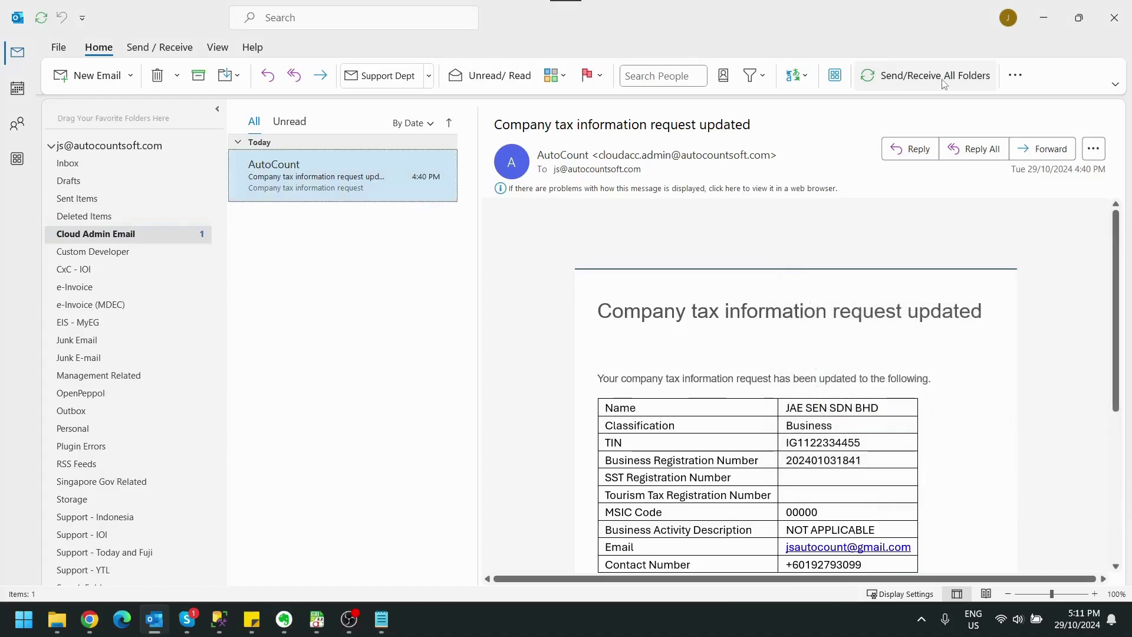
pyautogui.click(323, 190)
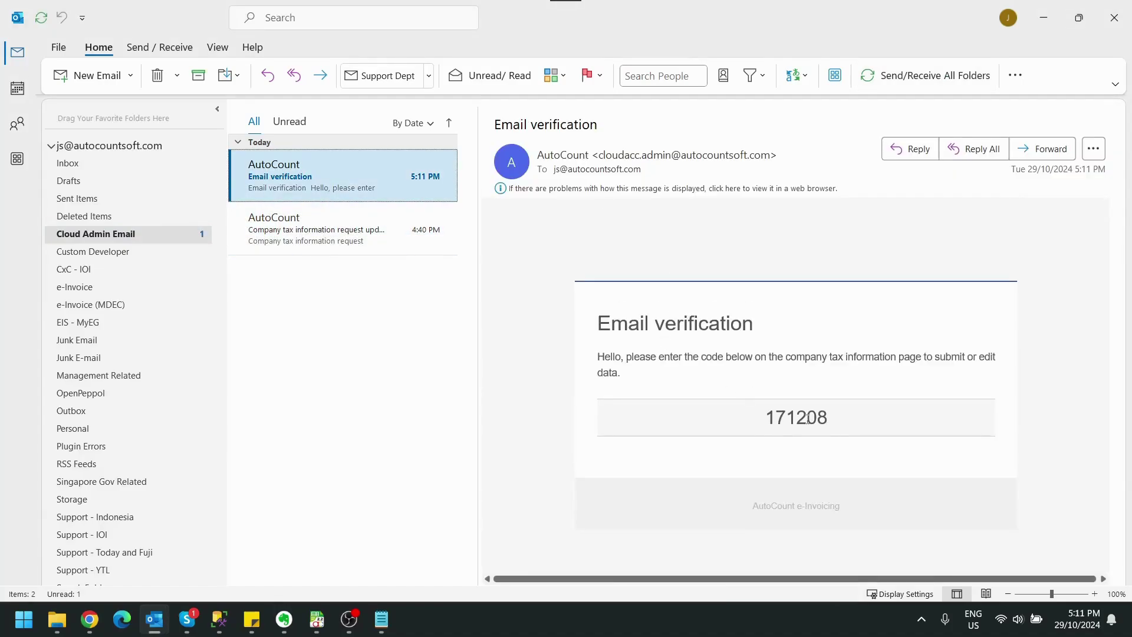
pyautogui.doubleClick(807, 419)
pyautogui.hotkey('ctrl', 'c')
pyautogui.click(1043, 17)
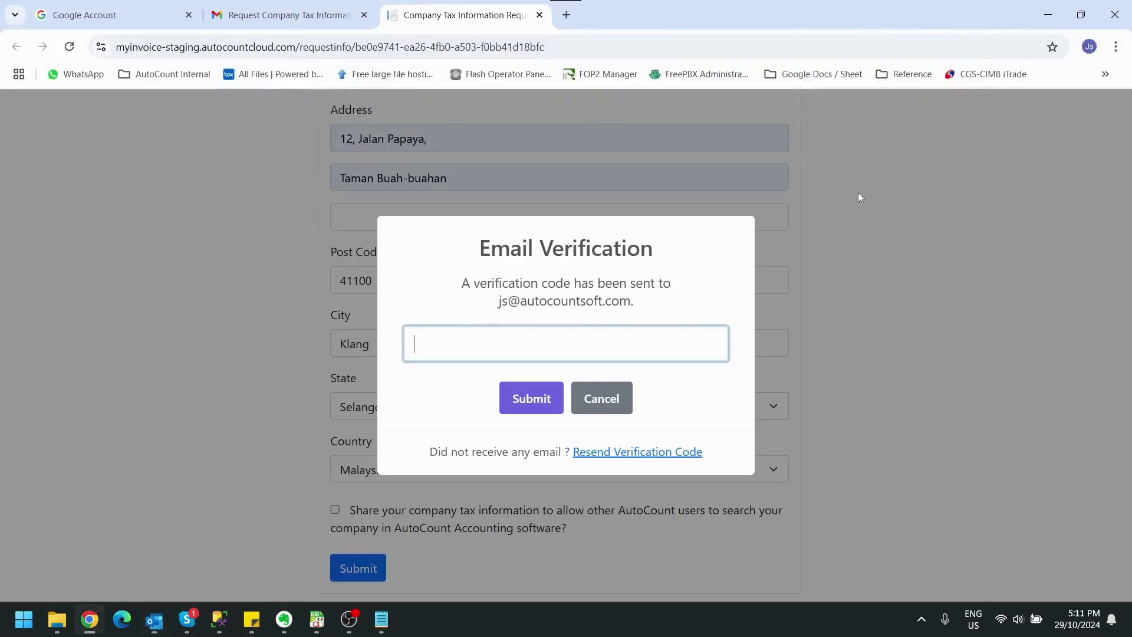
# Paste and submit the verification code, then review the submitted tax information page
pyautogui.hotkey('ctrl', 'v')
pyautogui.click(536, 398)
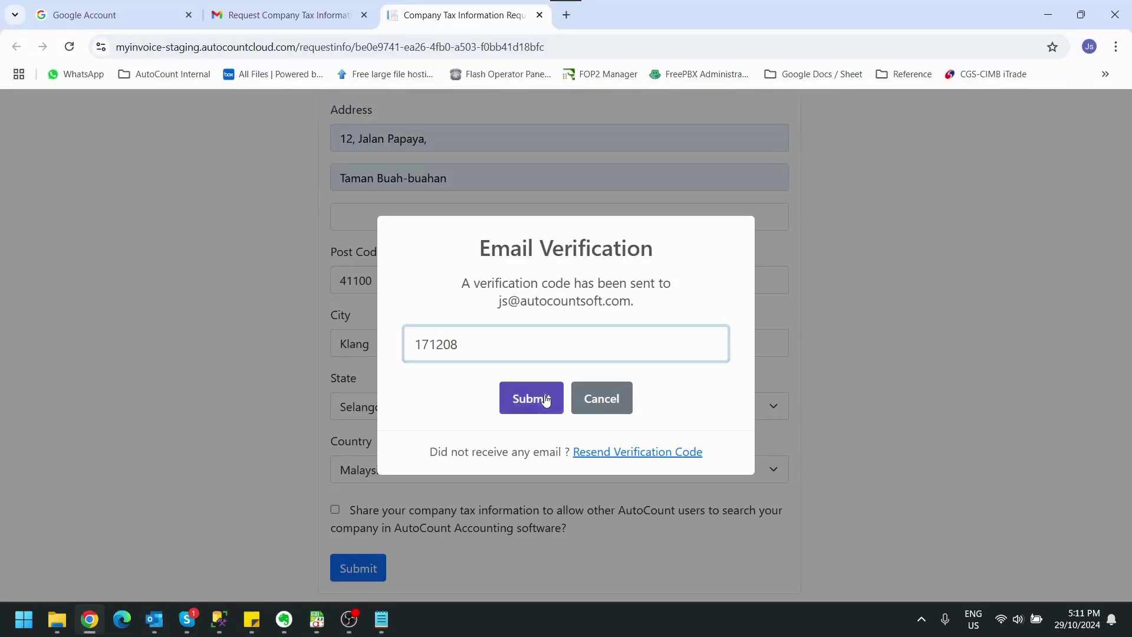
pyautogui.scroll(2, 909, 348)
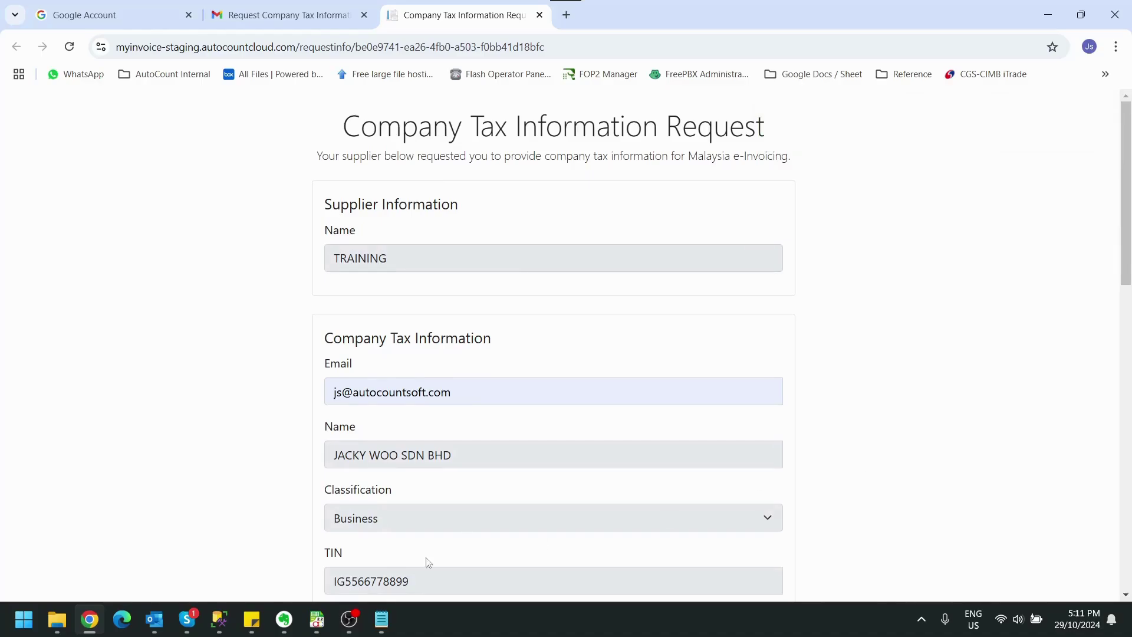
# Switch back to AutoCount's Debtor Maintenance list of nine debtors
pyautogui.moveTo(316, 629)
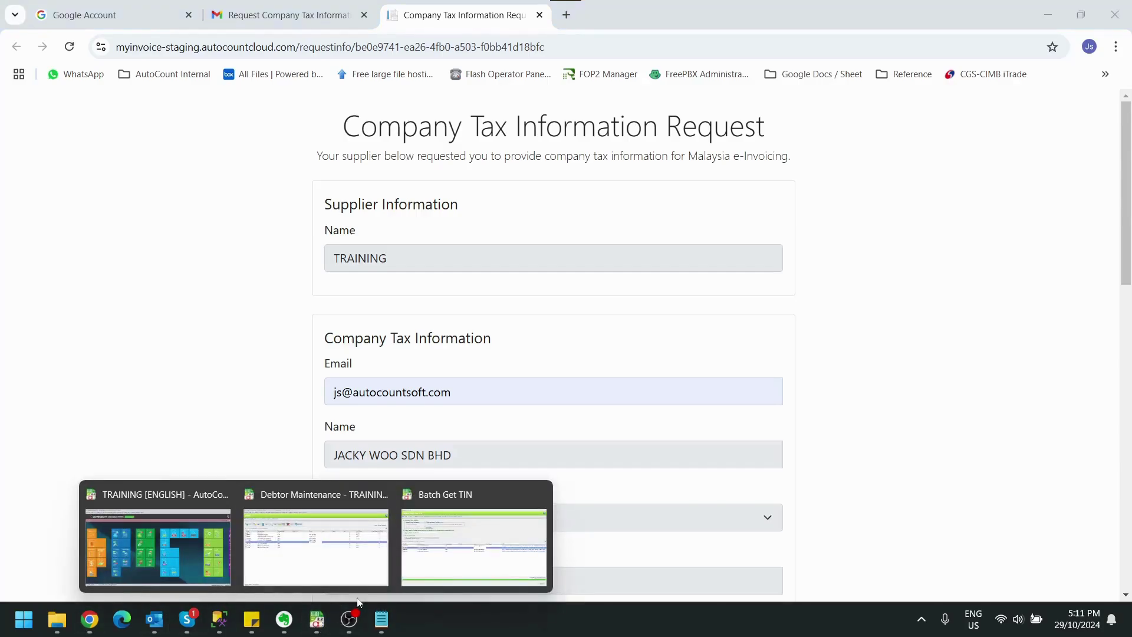
pyautogui.click(425, 507)
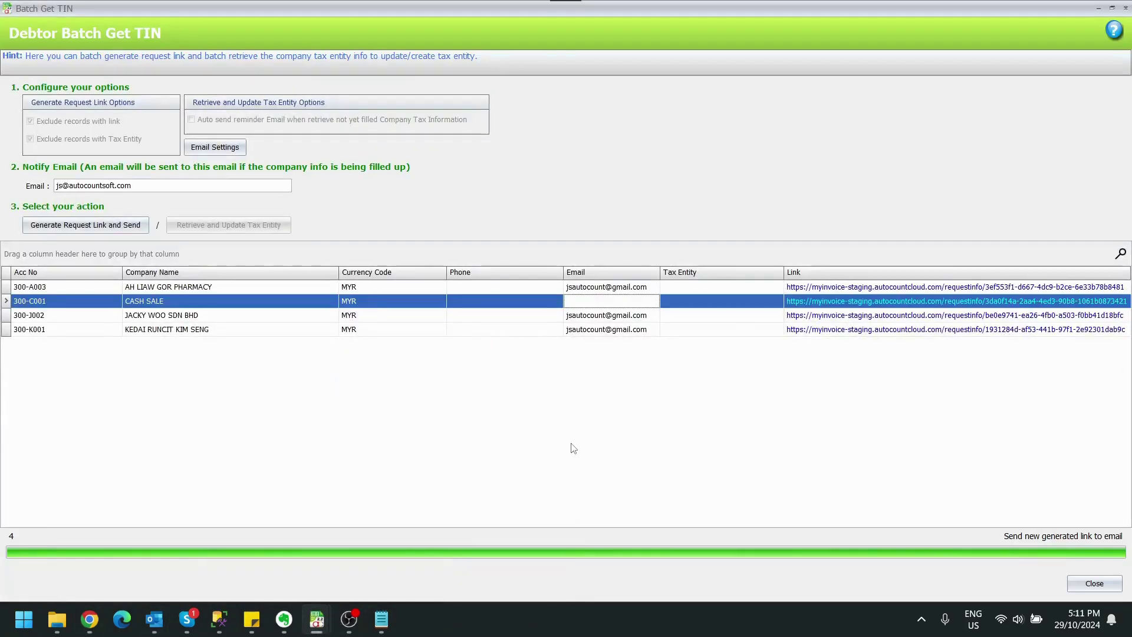
pyautogui.hotkey('alt', 'Tab')
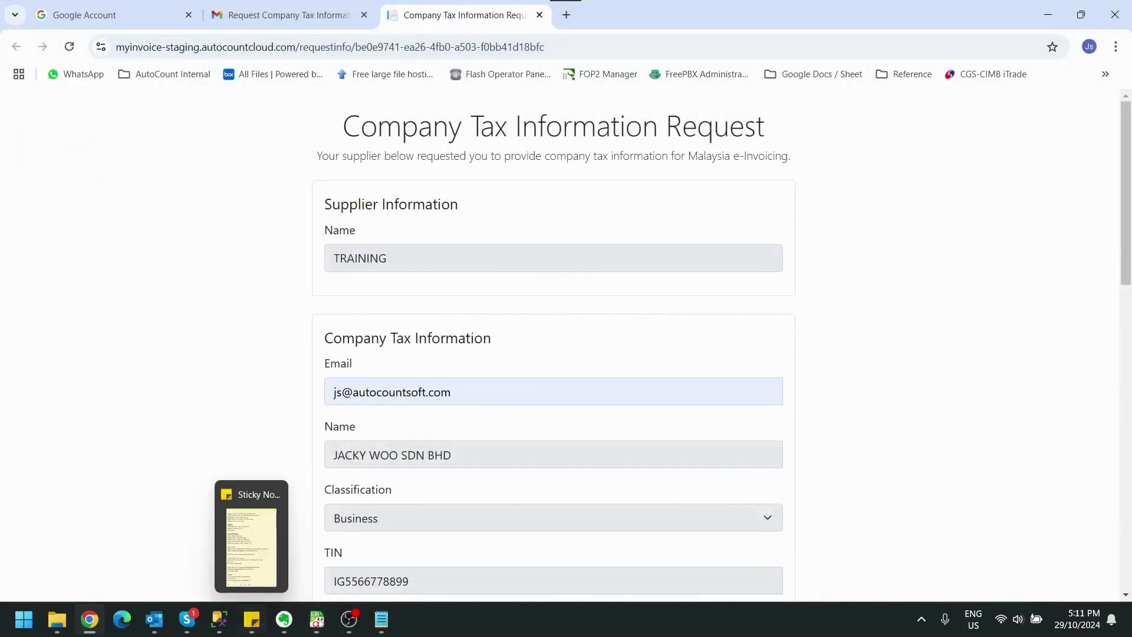
pyautogui.moveTo(316, 622)
pyautogui.click(406, 531)
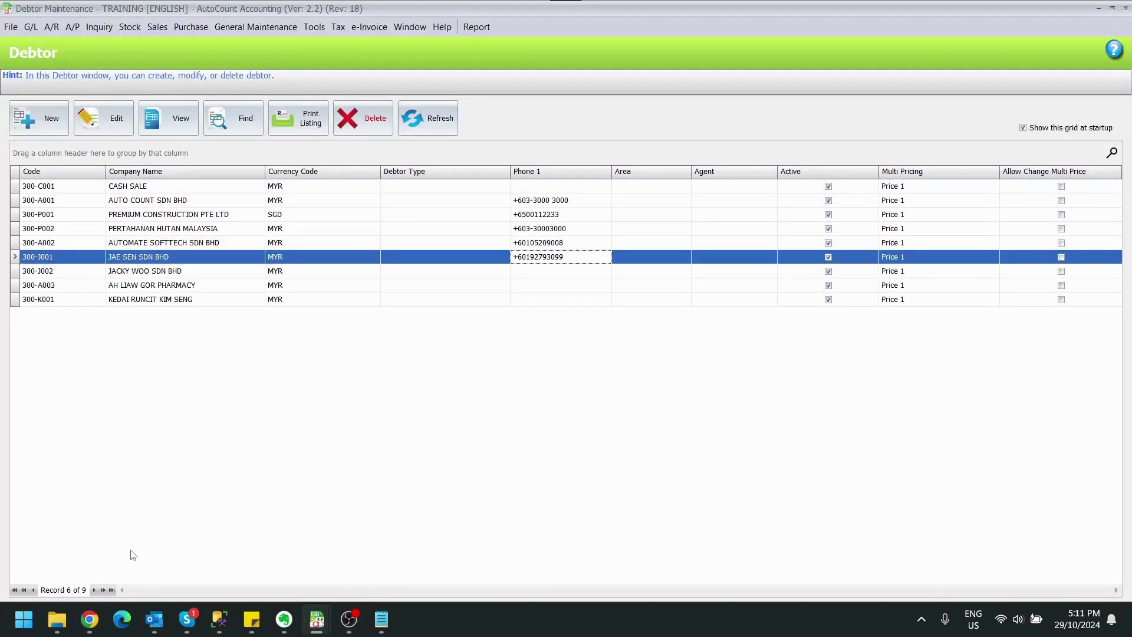
# Search and tick all nine debtors, then launch Batch Get TIN again with Yes
pyautogui.click(243, 123)
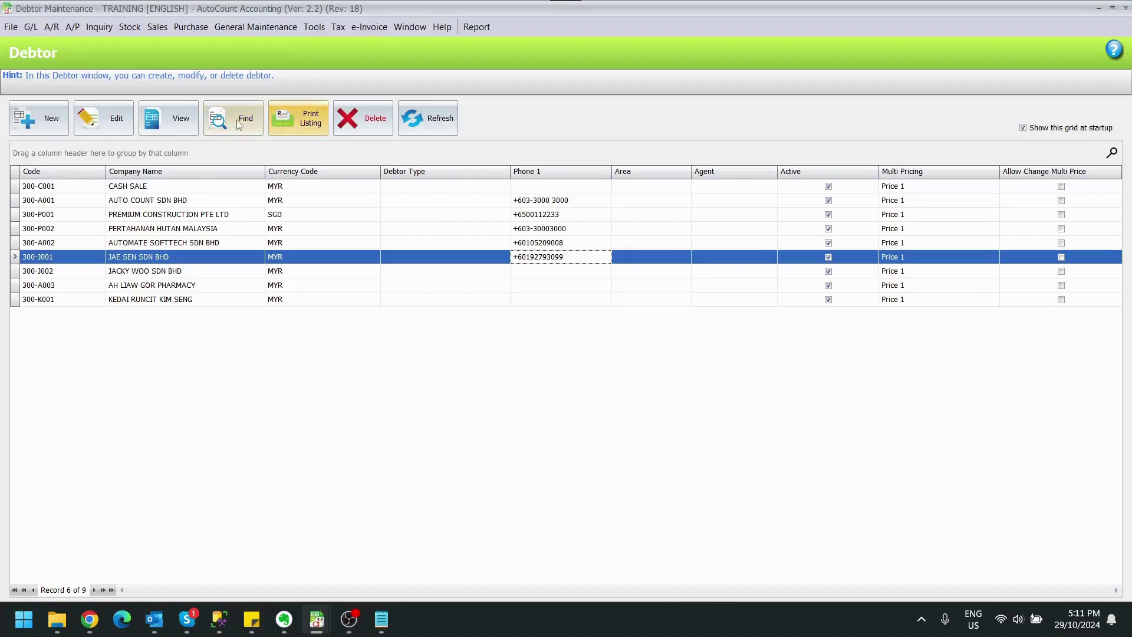
pyautogui.click(708, 157)
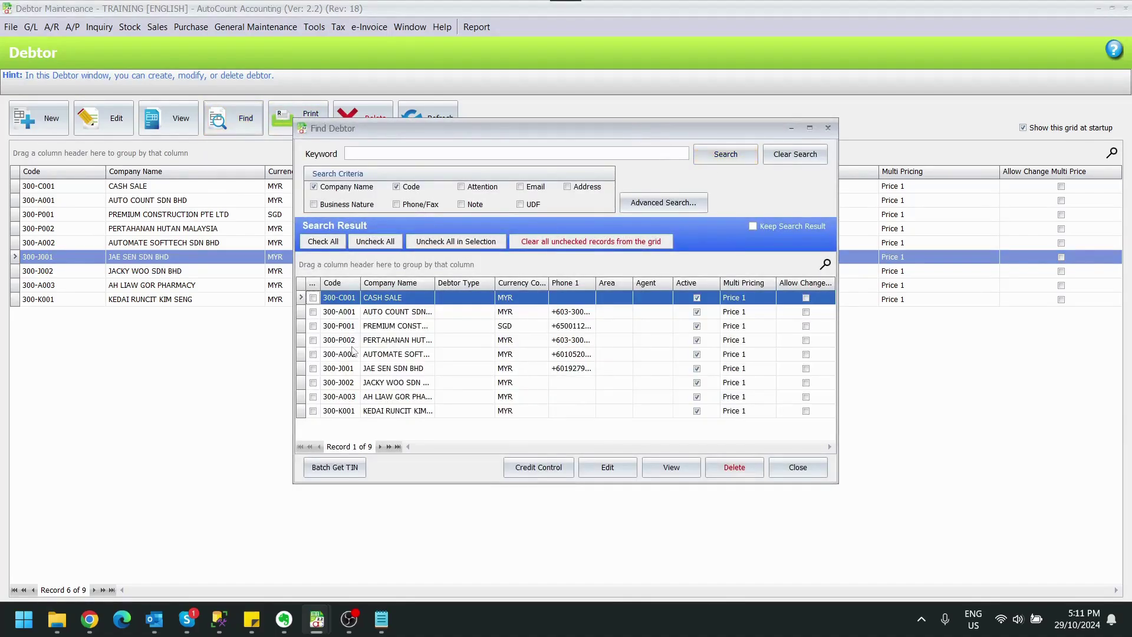
pyautogui.click(322, 242)
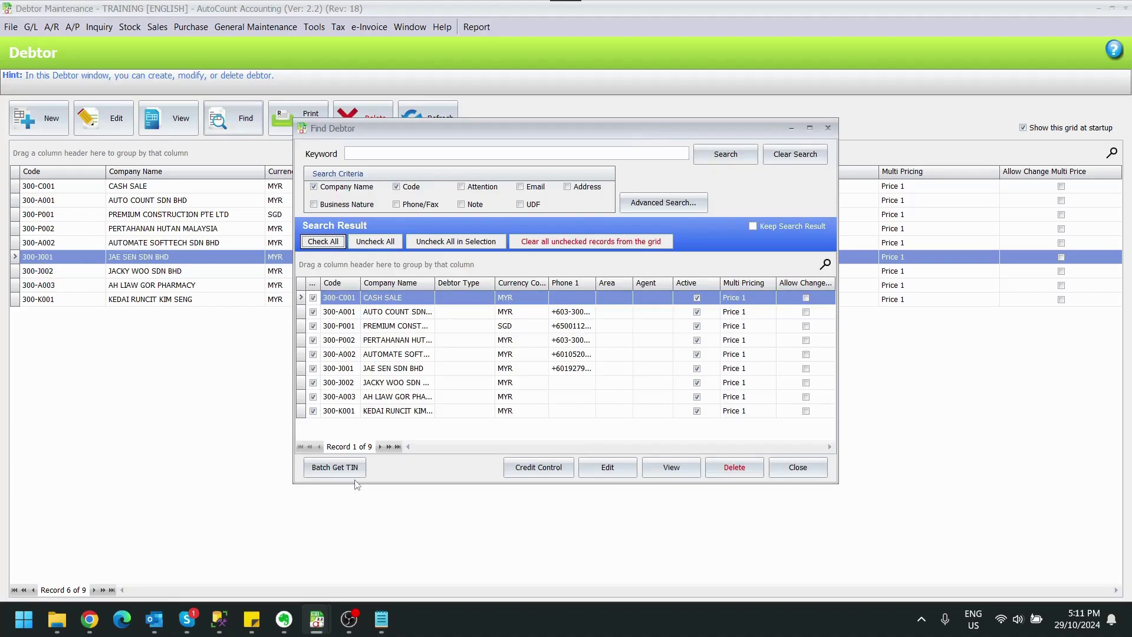
pyautogui.click(334, 467)
pyautogui.click(546, 325)
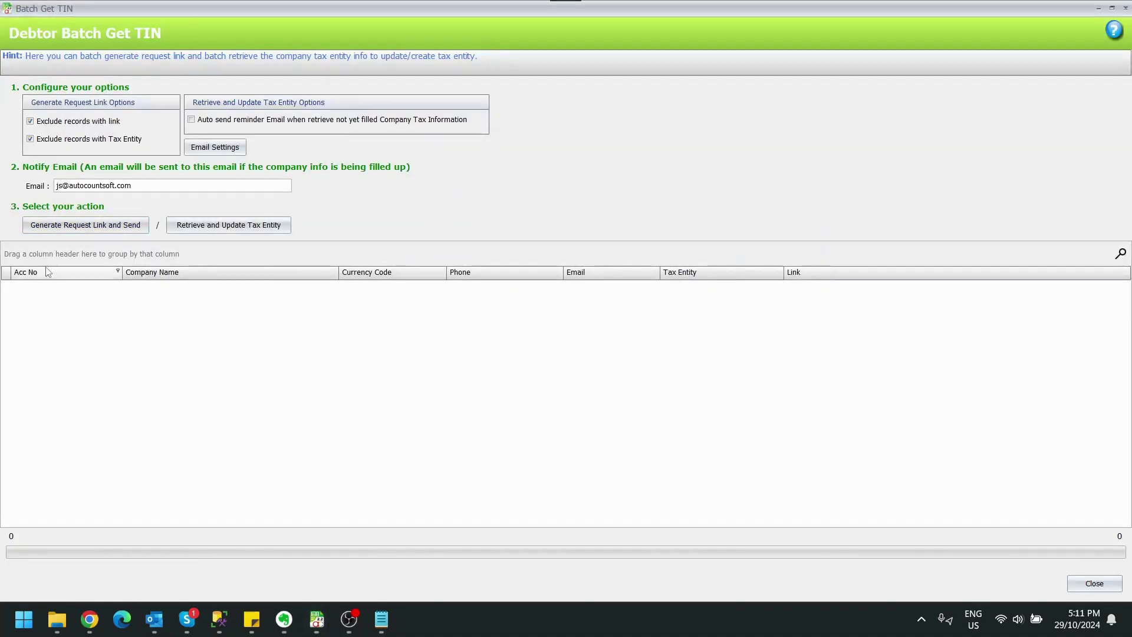
# Show the four linked debtors lacking tax entities, select the submitter, and start Retrieve and Update
pyautogui.click(71, 139)
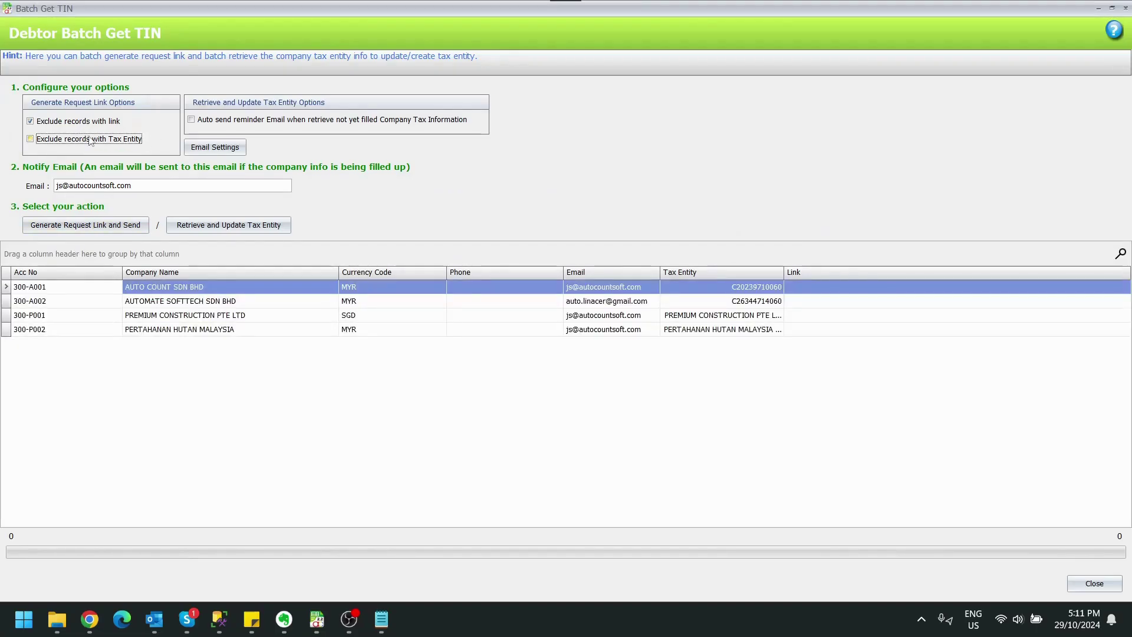
pyautogui.click(91, 139)
pyautogui.click(95, 122)
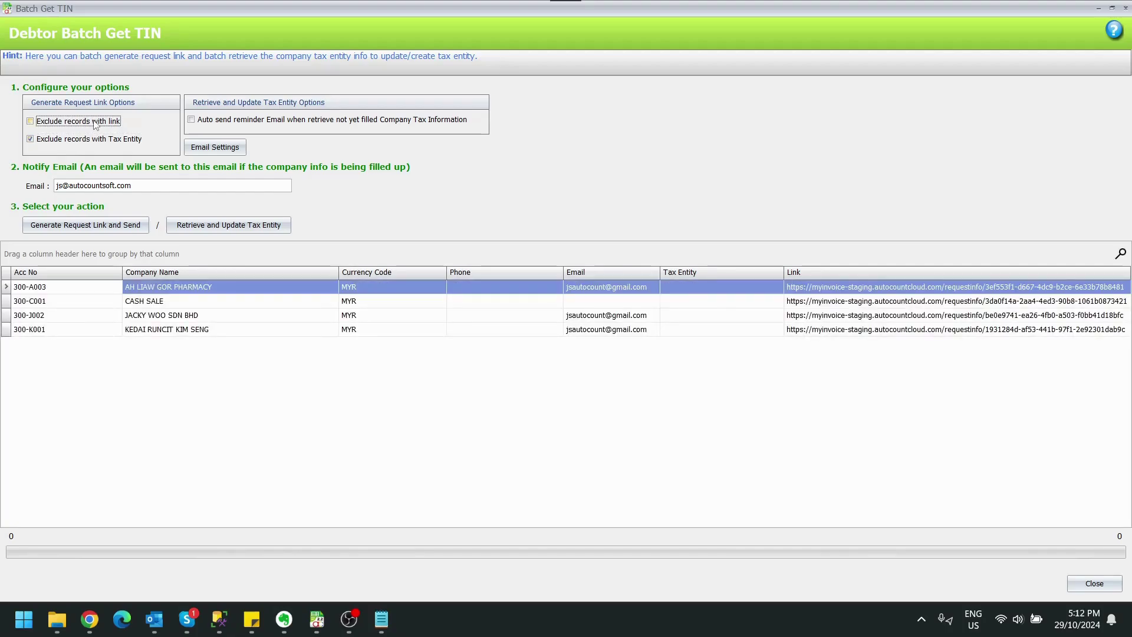
pyautogui.click(283, 434)
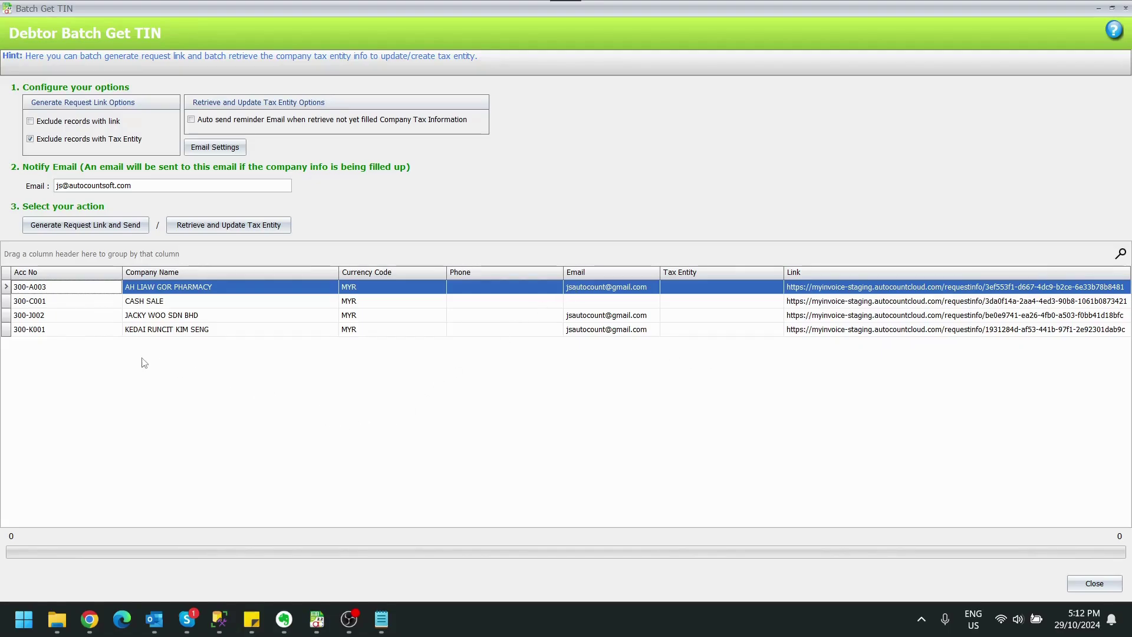
pyautogui.click(165, 318)
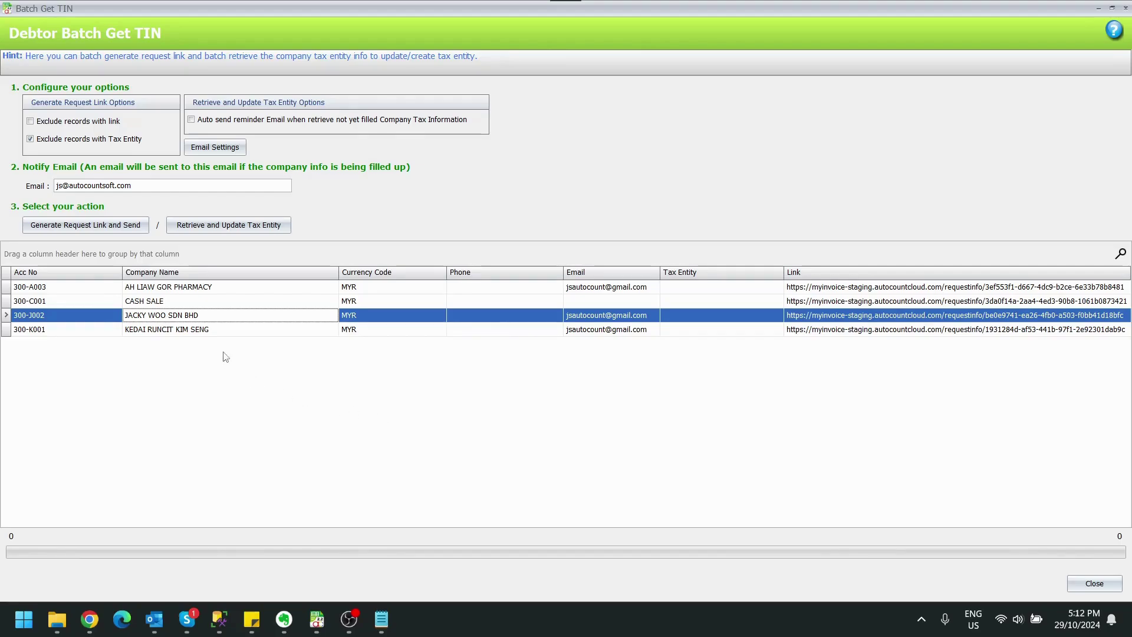
pyautogui.click(234, 229)
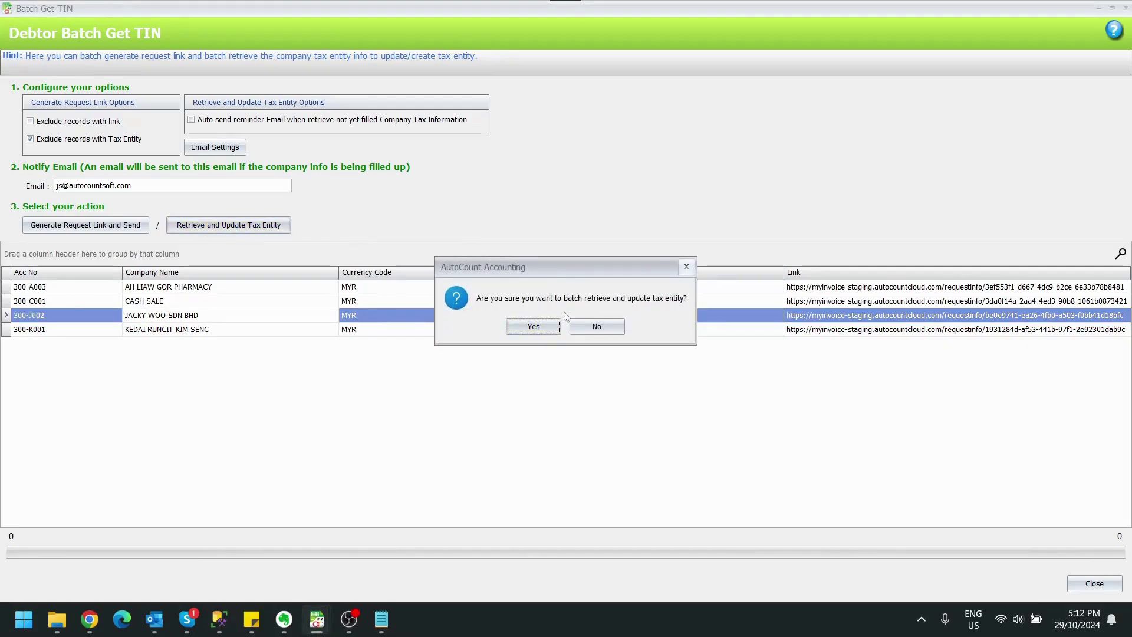
# Confirm the retrieval and review its log of one success and three failures
pyautogui.click(533, 326)
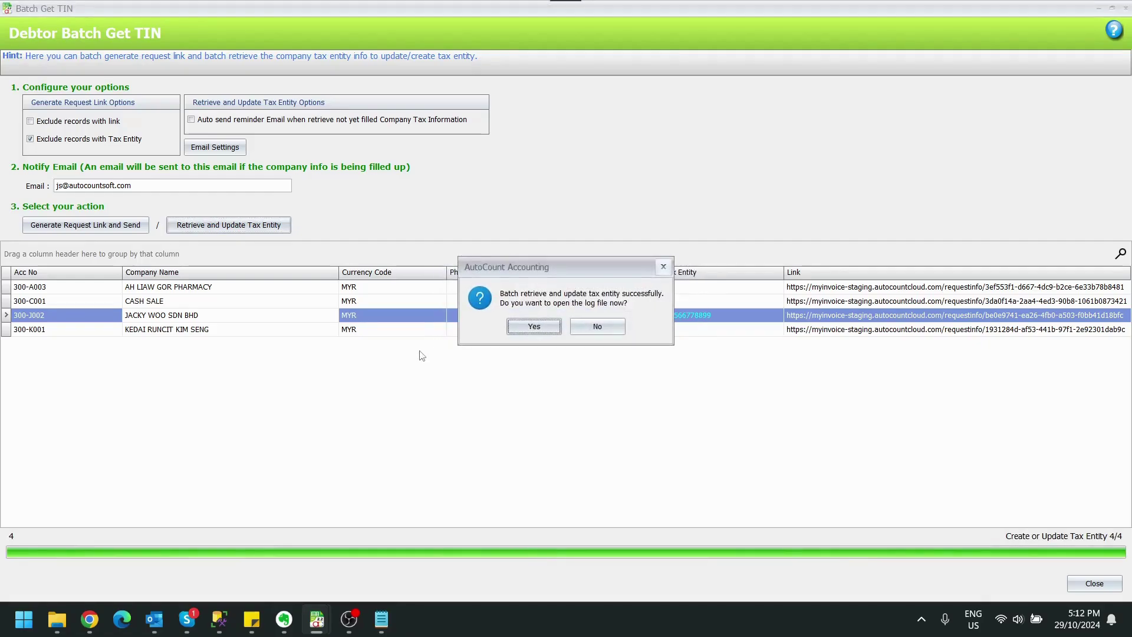
pyautogui.moveTo(590, 273); pyautogui.dragTo(383, 270)
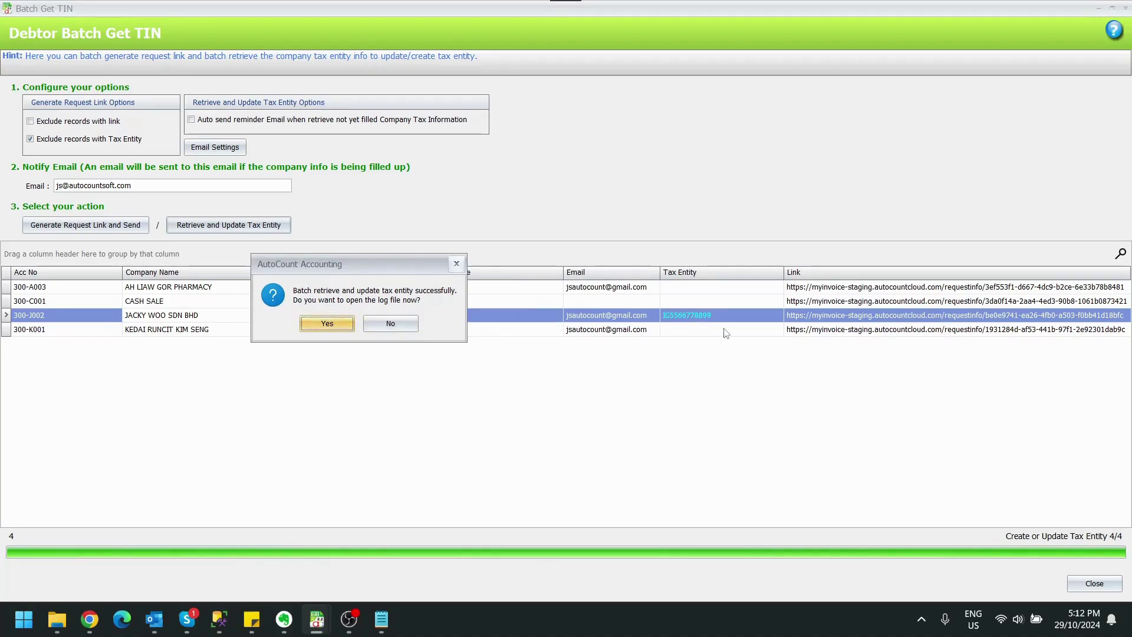
pyautogui.click(327, 323)
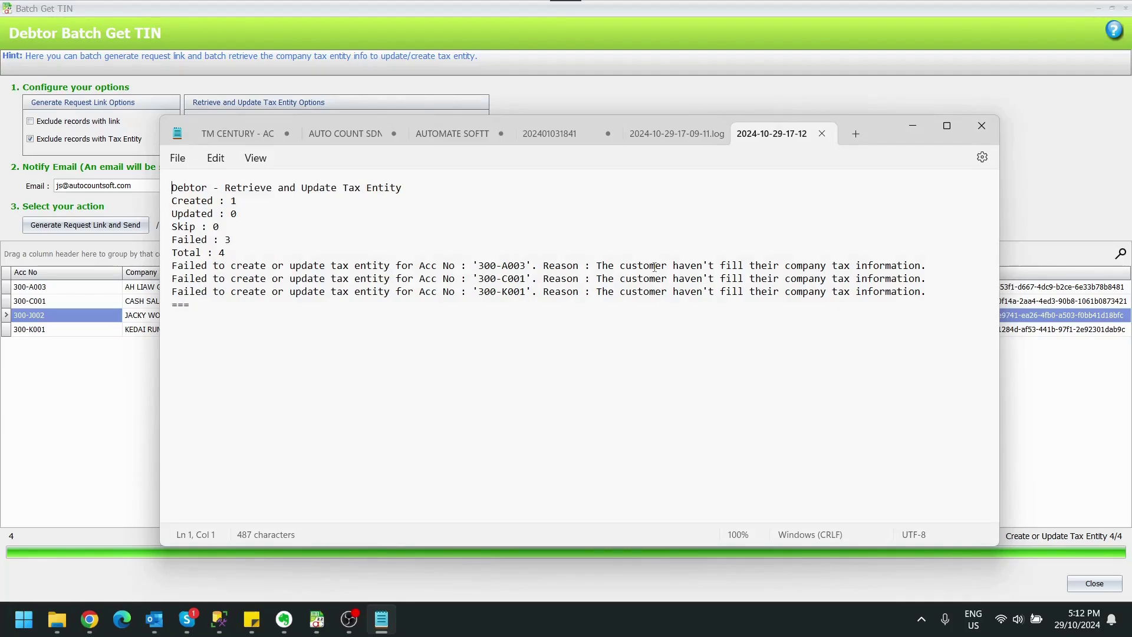
pyautogui.click(905, 131)
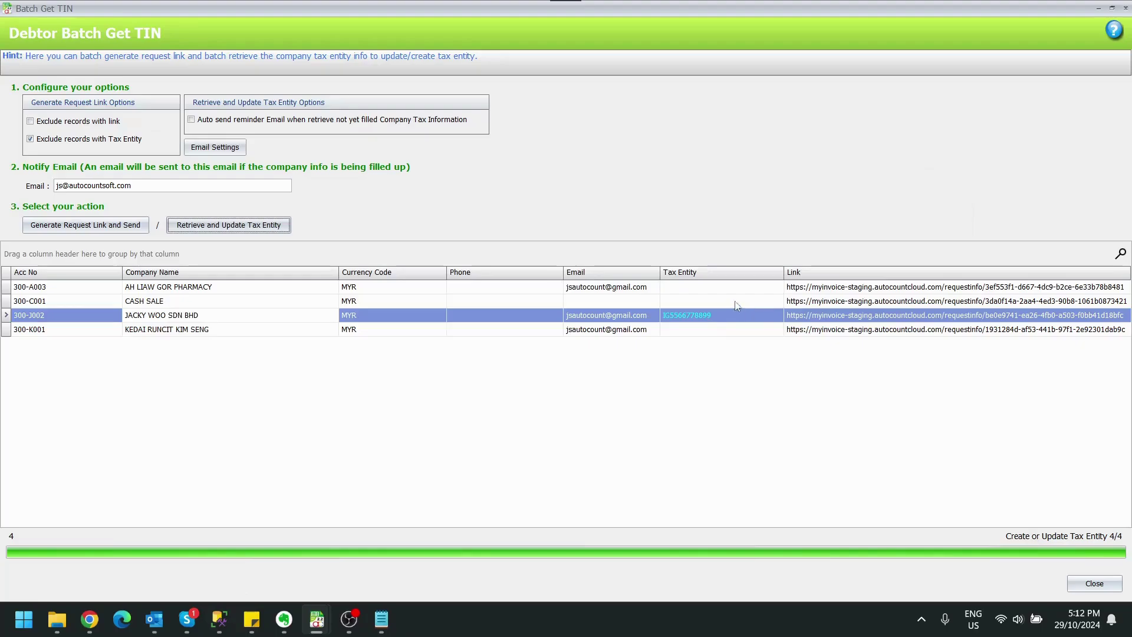
# Verify JACKY WOO SDN BHD's new tax entity in the list, then close the batch window
pyautogui.click(747, 293)
pyautogui.click(748, 334)
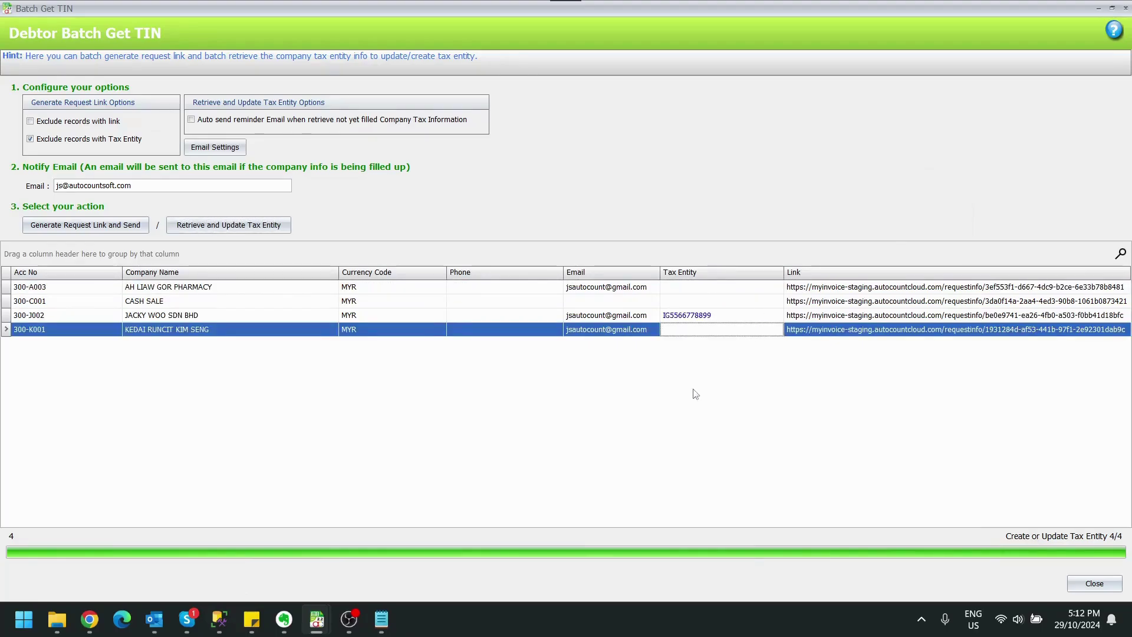
pyautogui.click(743, 319)
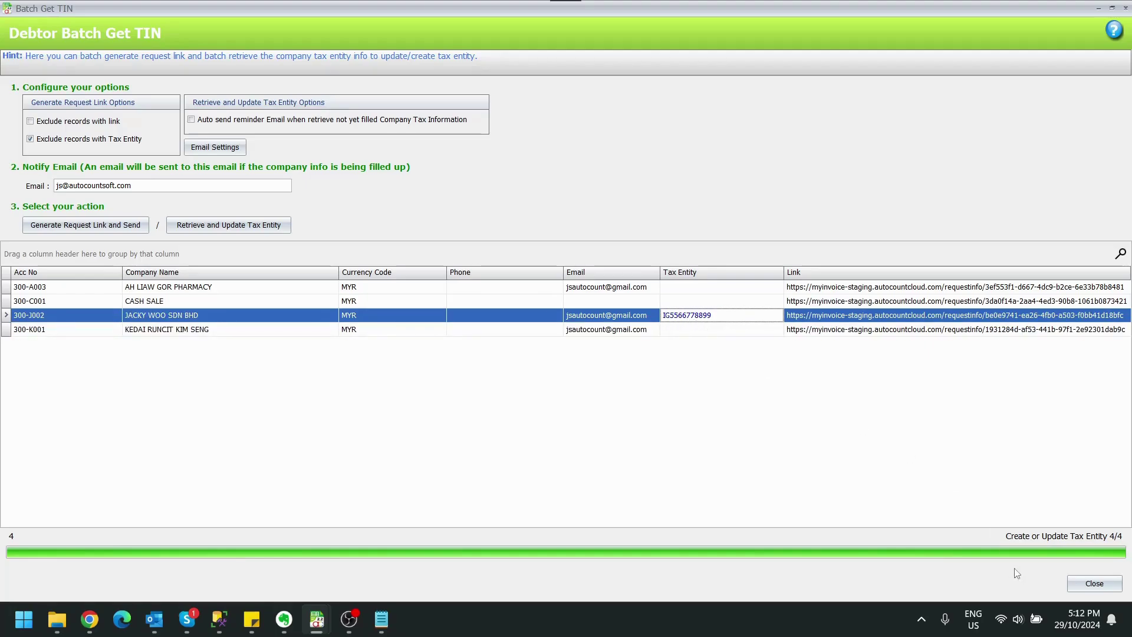
pyautogui.click(1095, 584)
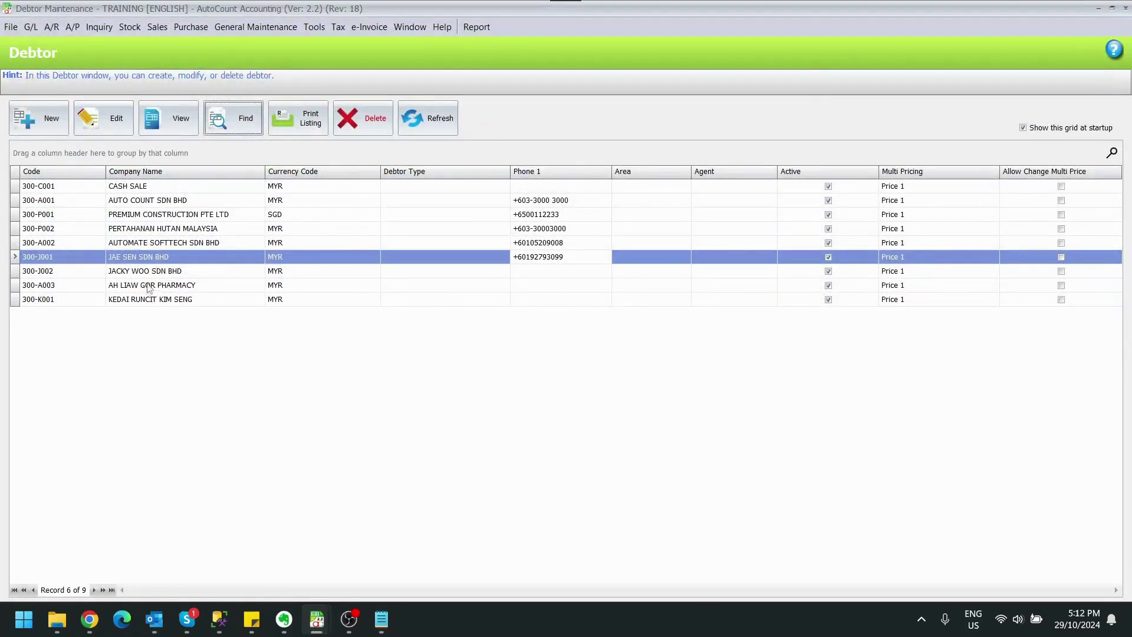
# View the debtor's account to check that it now carries a Tax Entity and TIN
pyautogui.click(169, 272)
pyautogui.click(173, 117)
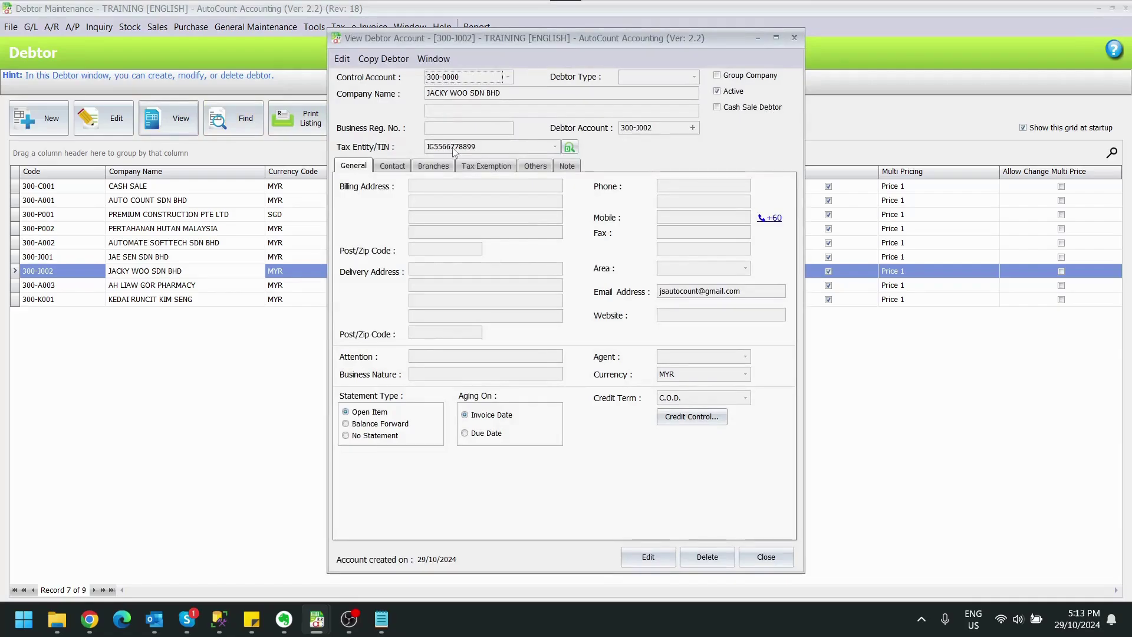
pyautogui.click(795, 38)
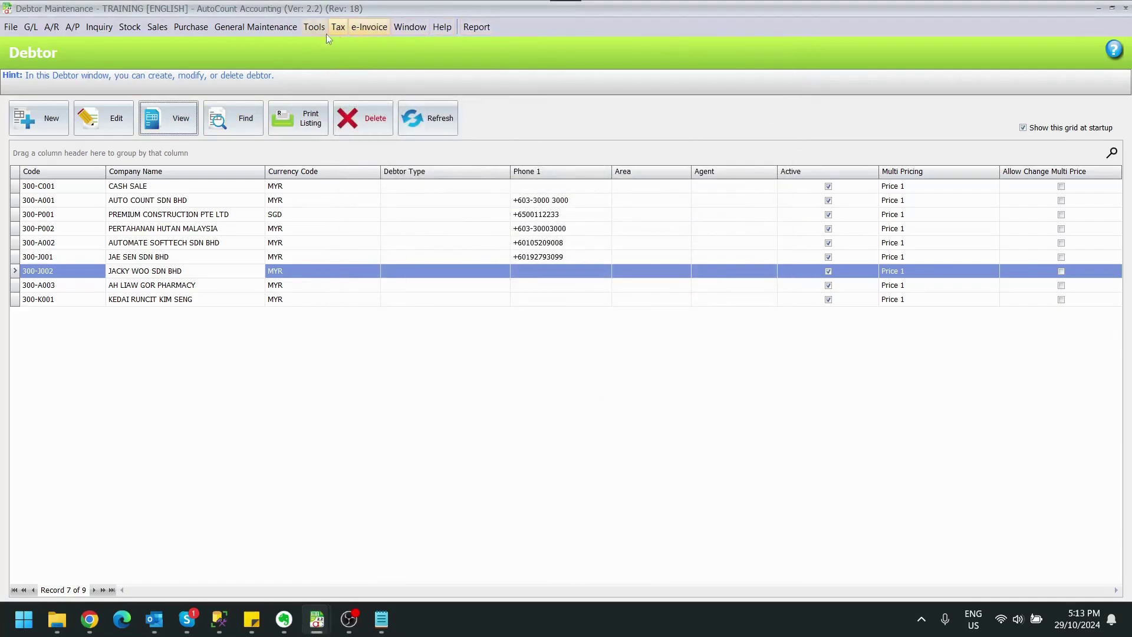
# In Tax Entity Maintenance, view the newly retrieved tax entity with its Klang address
pyautogui.click(369, 27)
pyautogui.moveTo(338, 26)
pyautogui.click(354, 45)
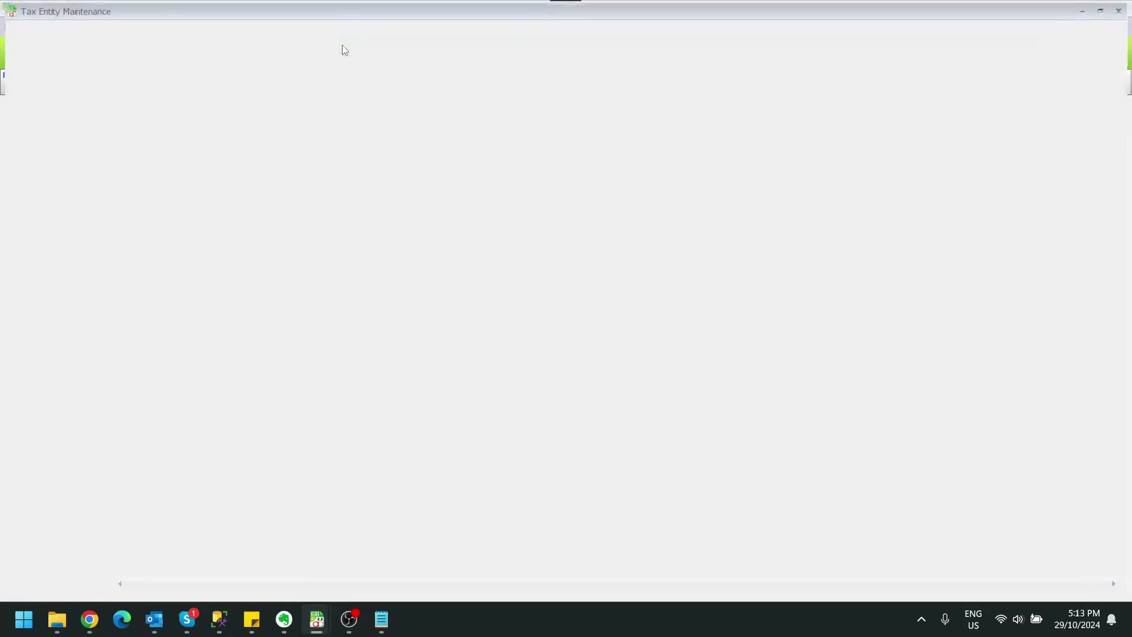
pyautogui.click(240, 239)
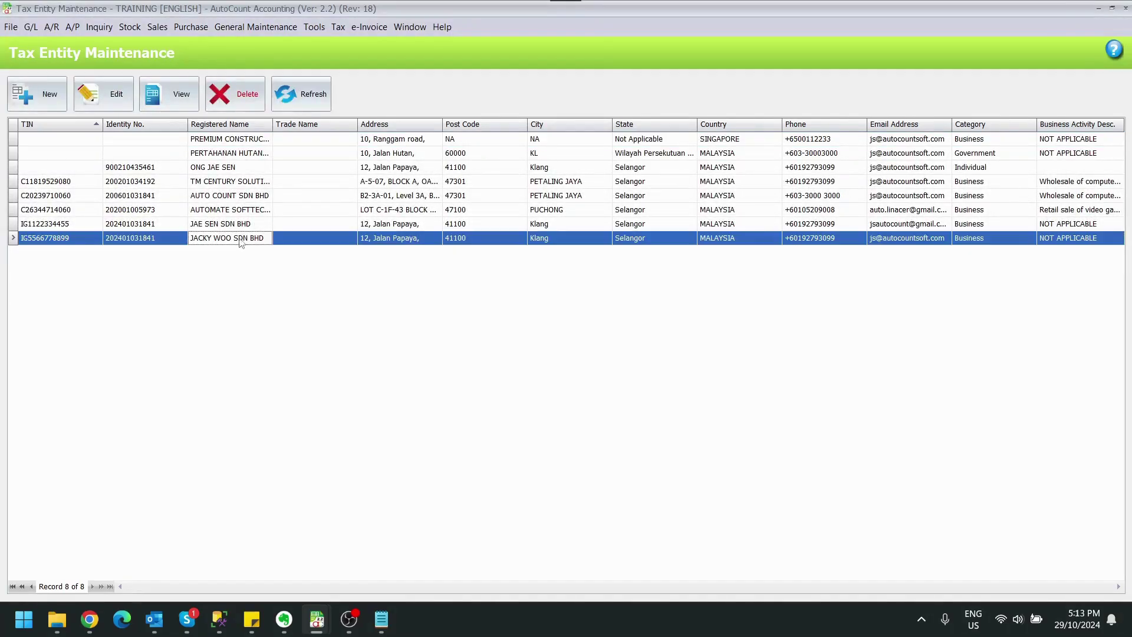
pyautogui.click(170, 94)
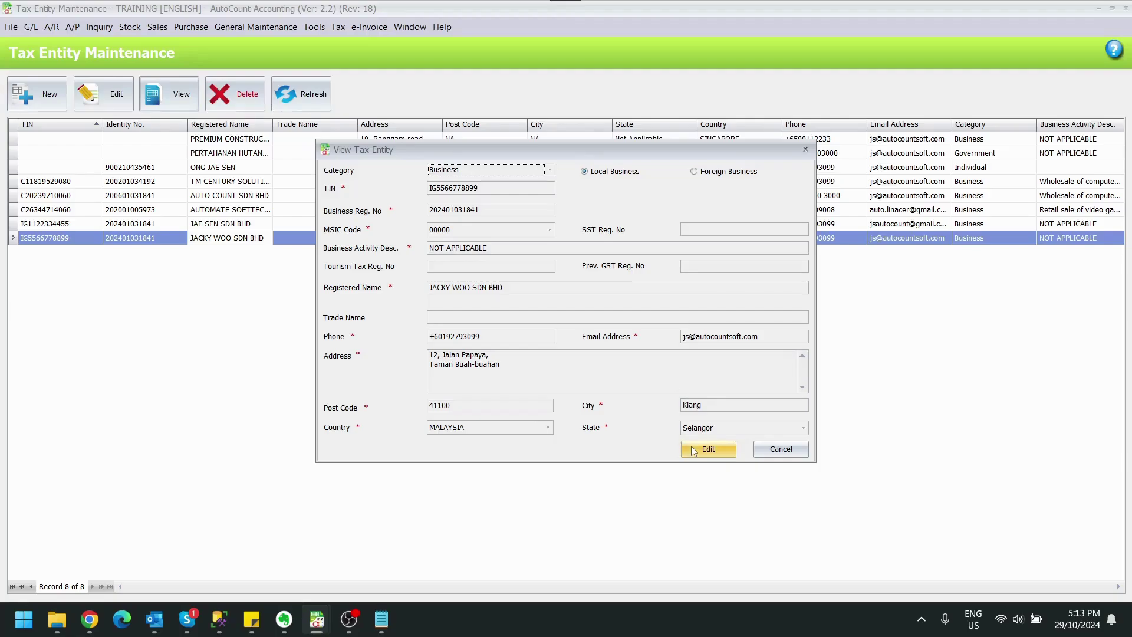
pyautogui.click(794, 448)
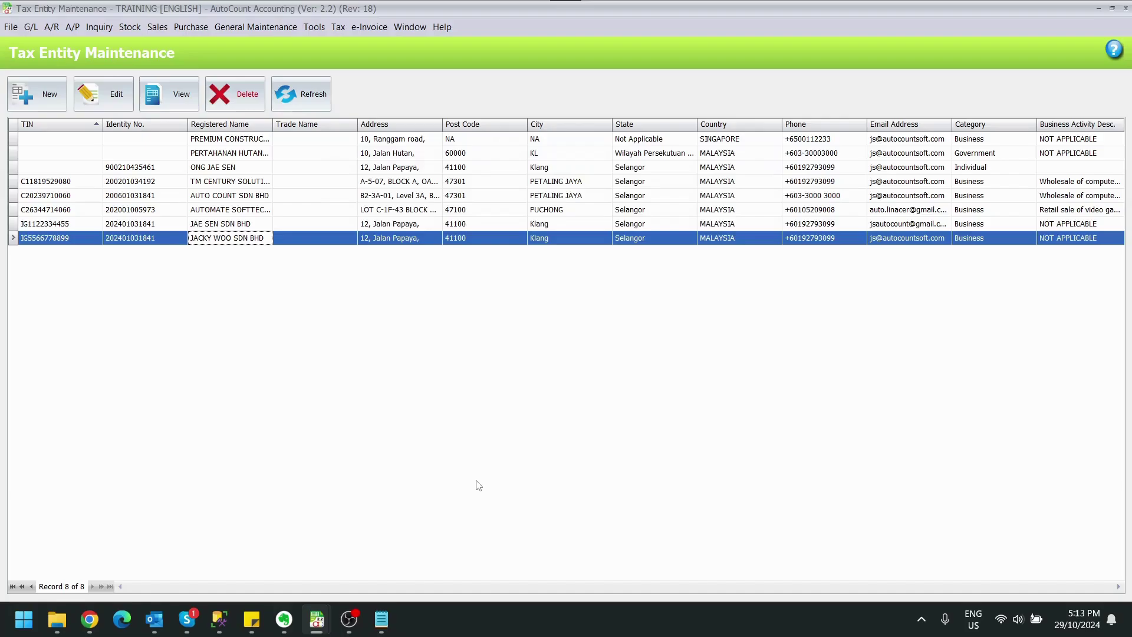